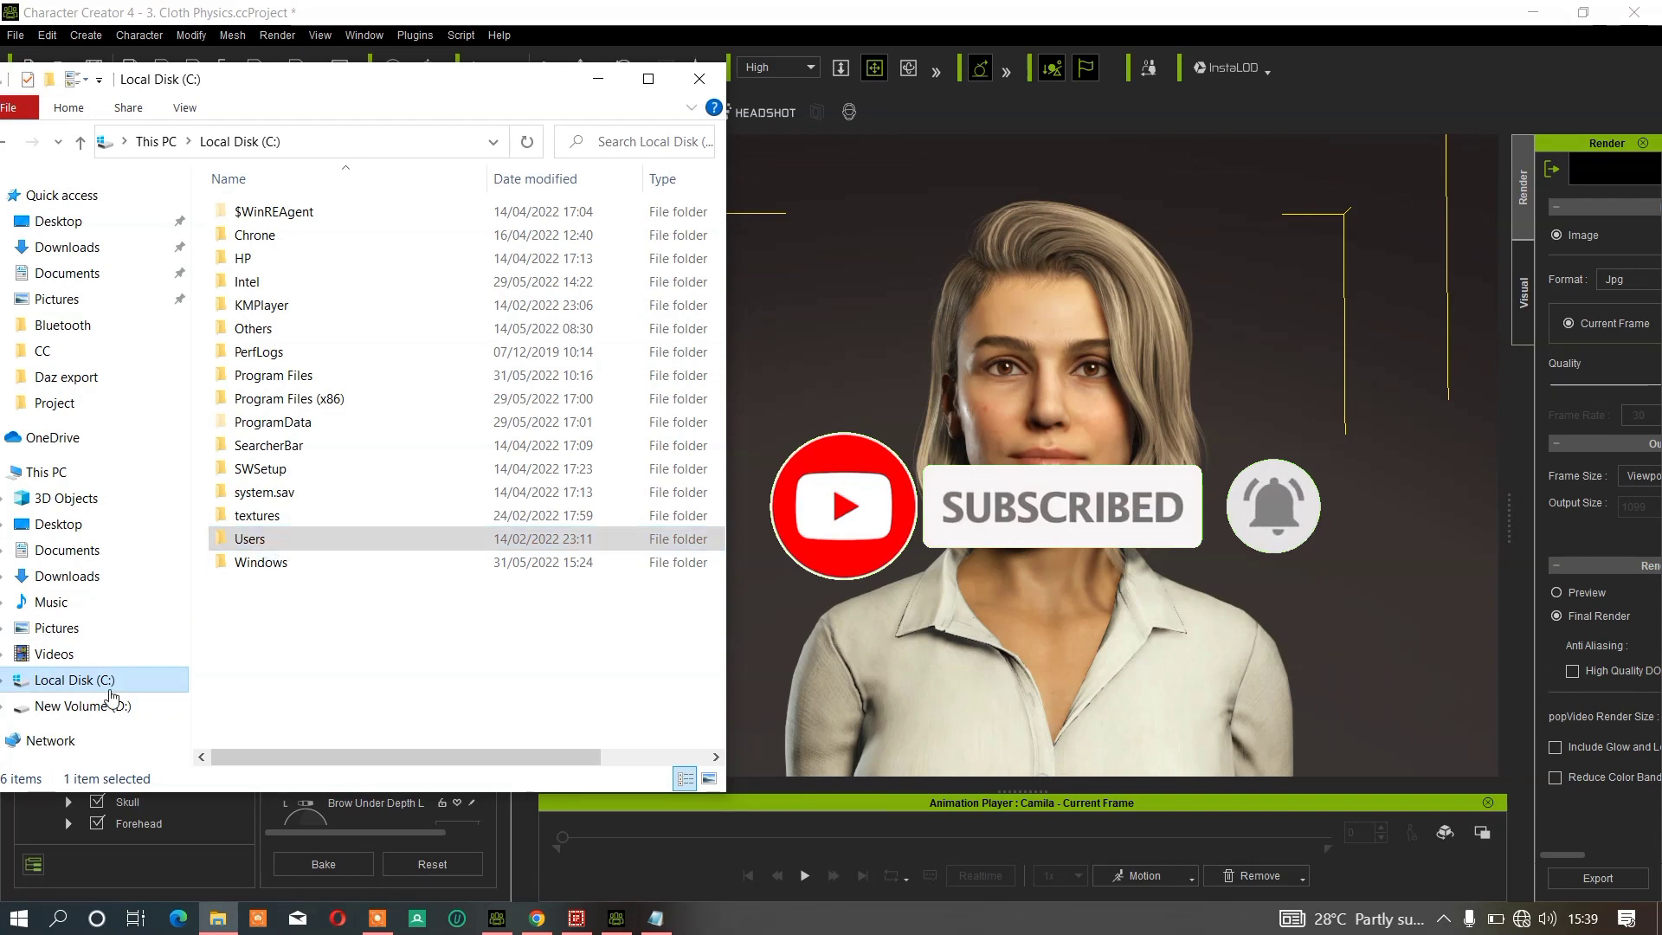
Step: Browse the New Volume (D:) Files folder, then return to Local Disk (C:)
left_click(104, 708)
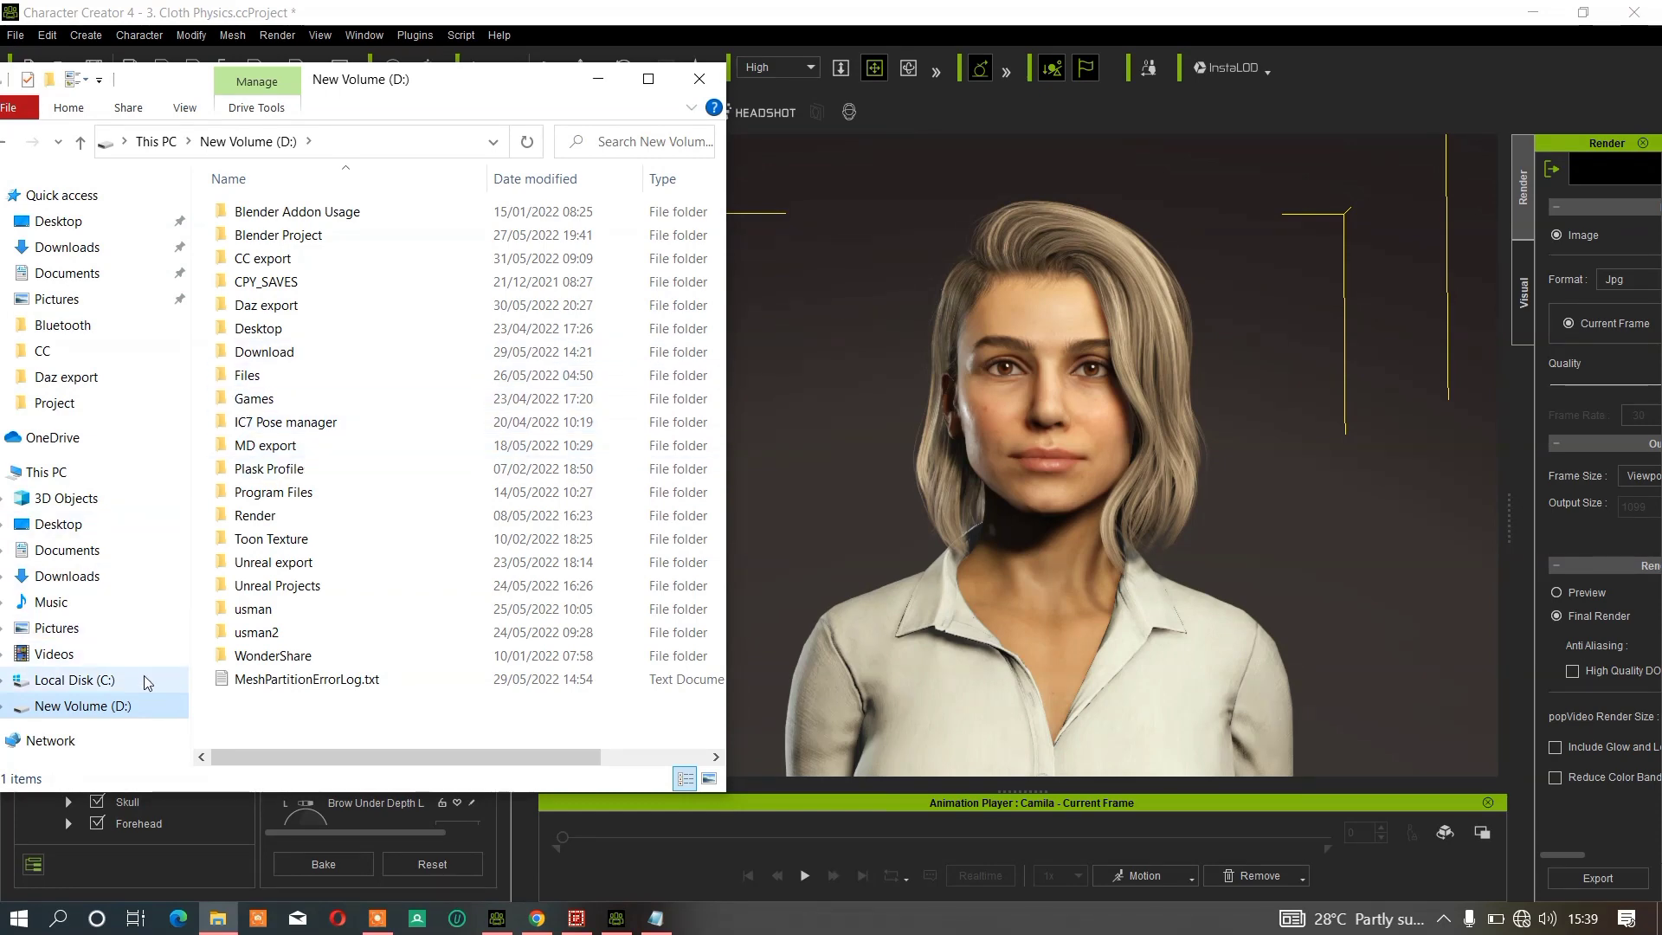
left_click(282, 385)
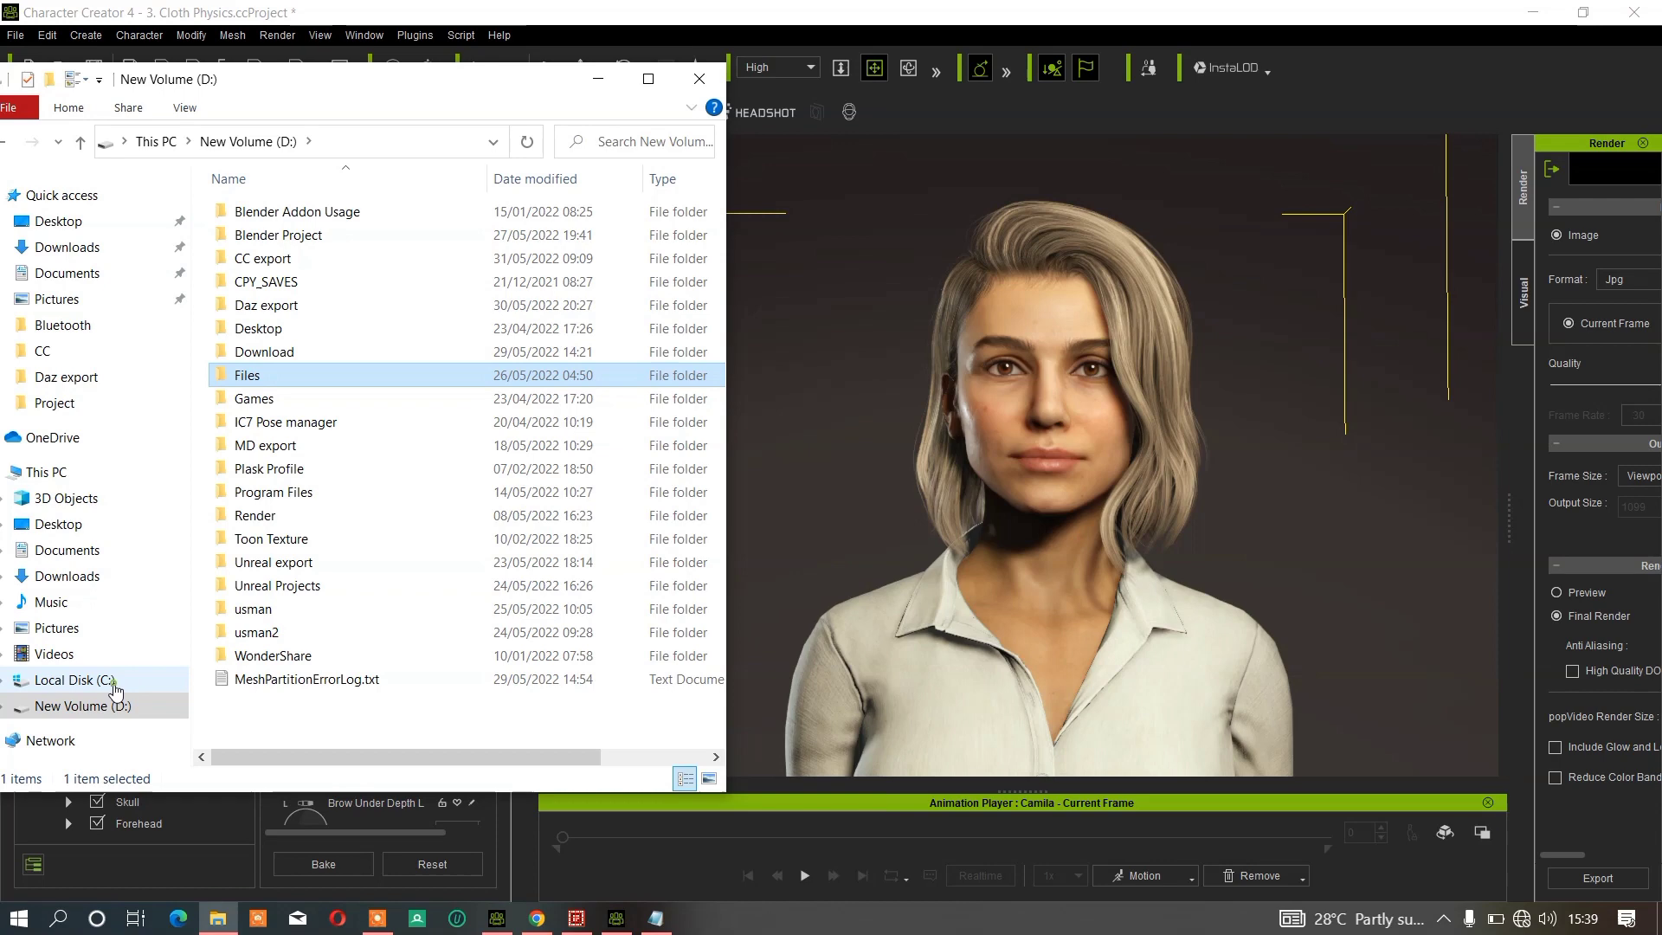
left_click(106, 682)
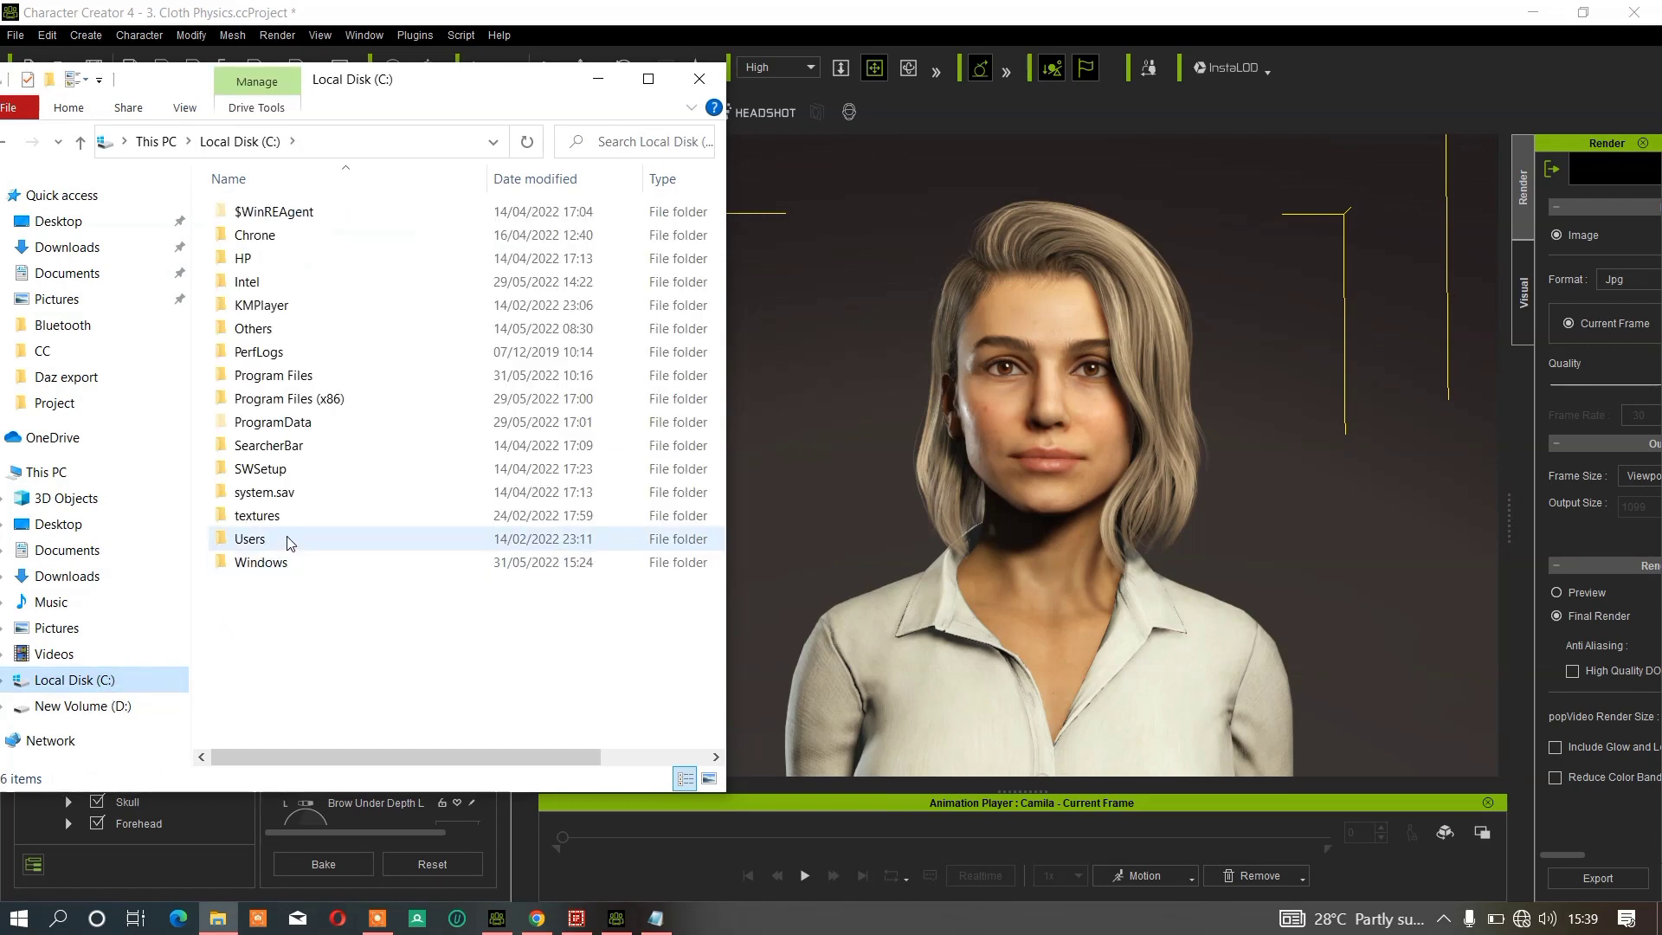
left_click(124, 705)
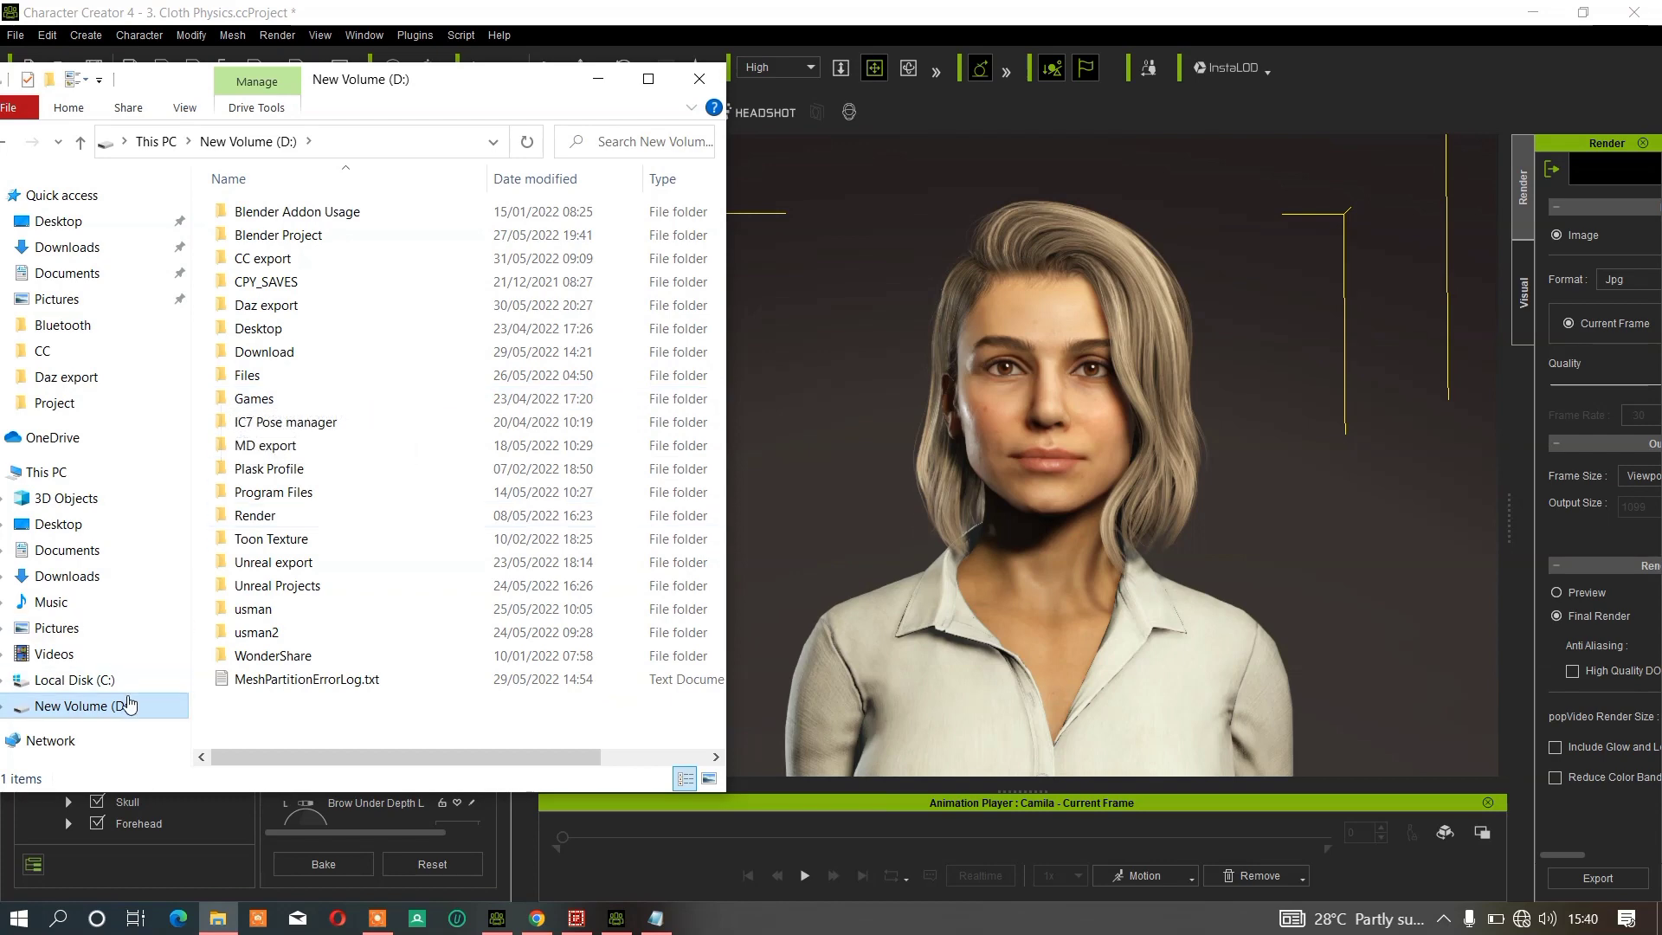
left_click(173, 674)
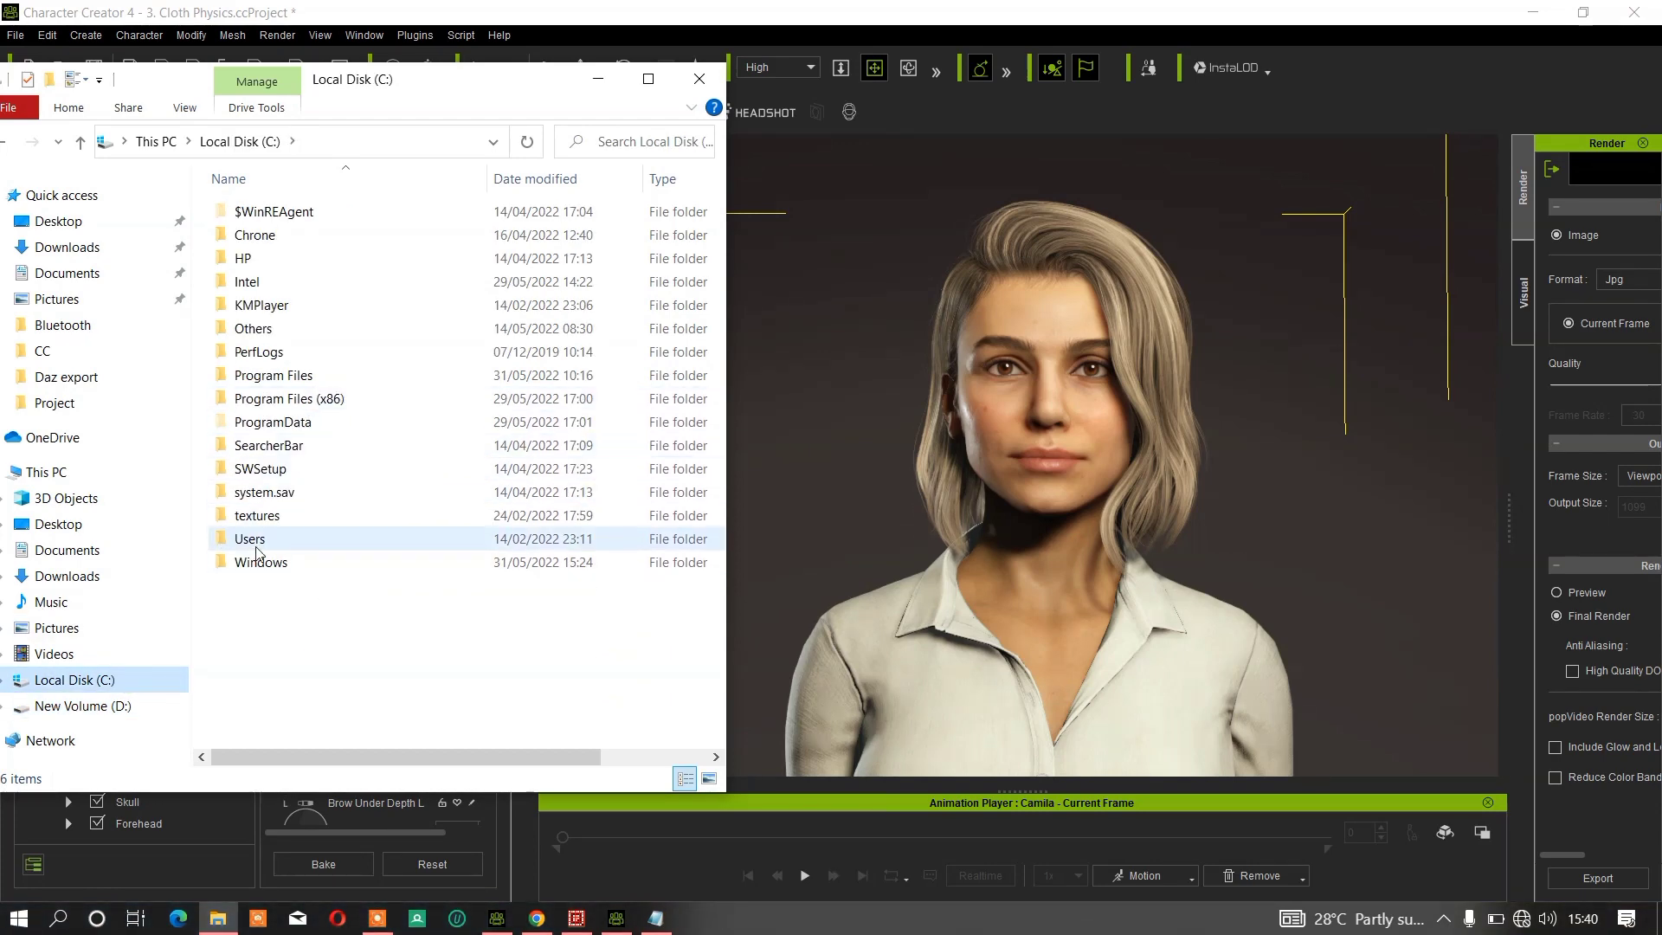
Step: Go to Users > Public > Public Documents > Reallusion > Template > Character Creator 3 Template > AvatarControl
double_click(260, 542)
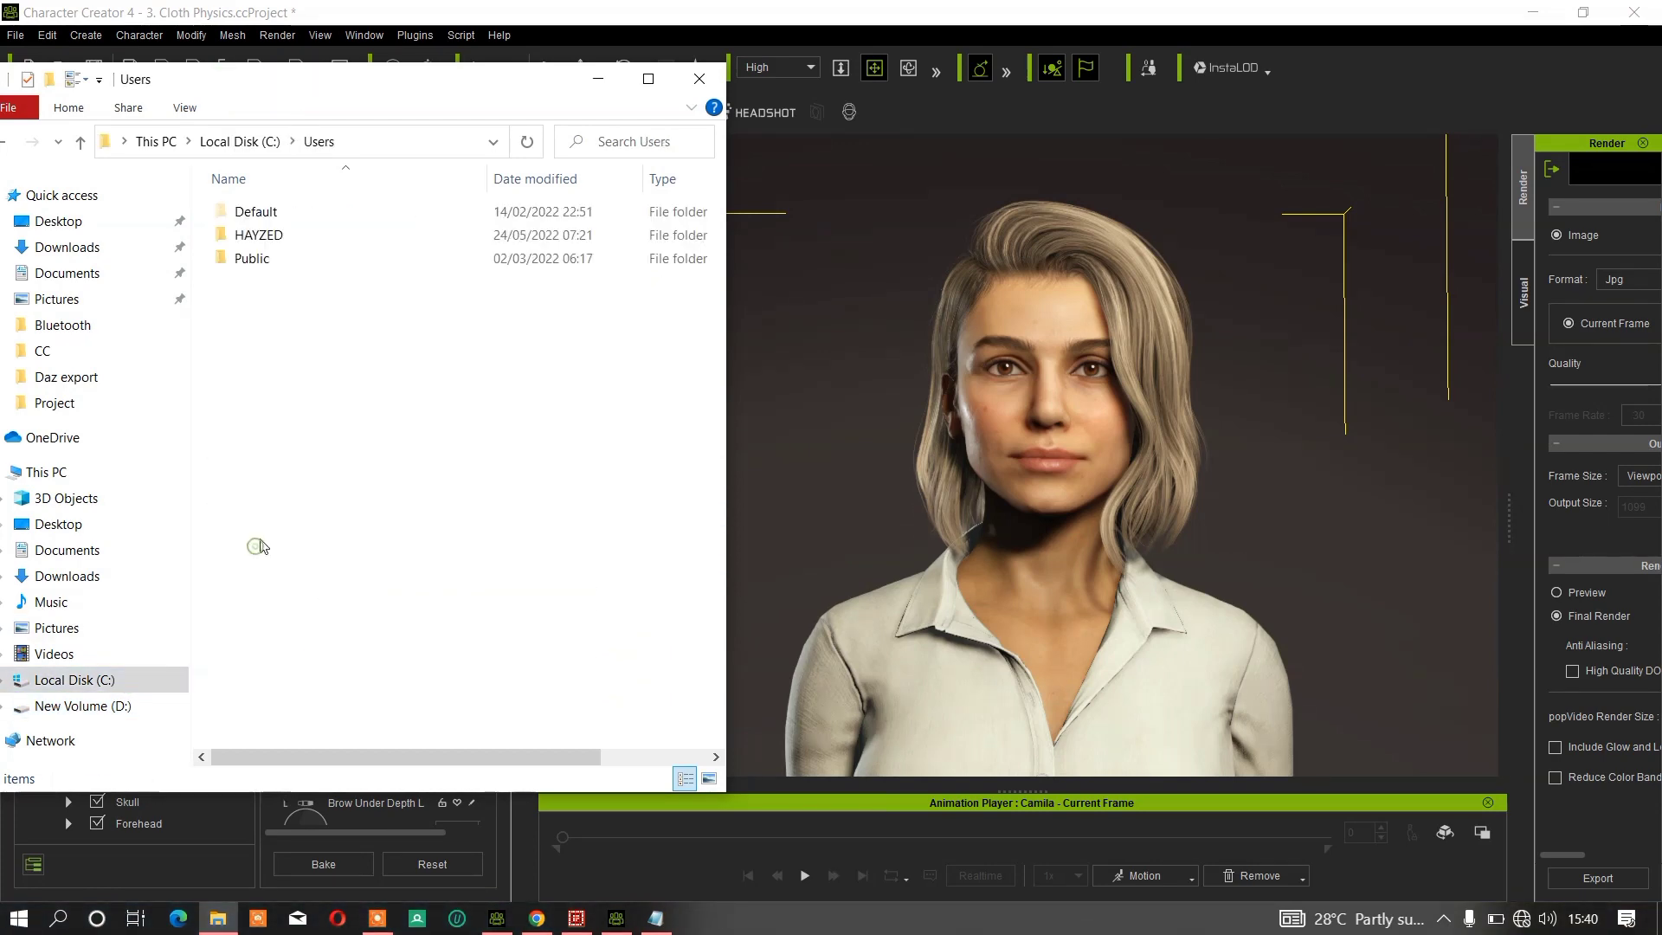
double_click(282, 260)
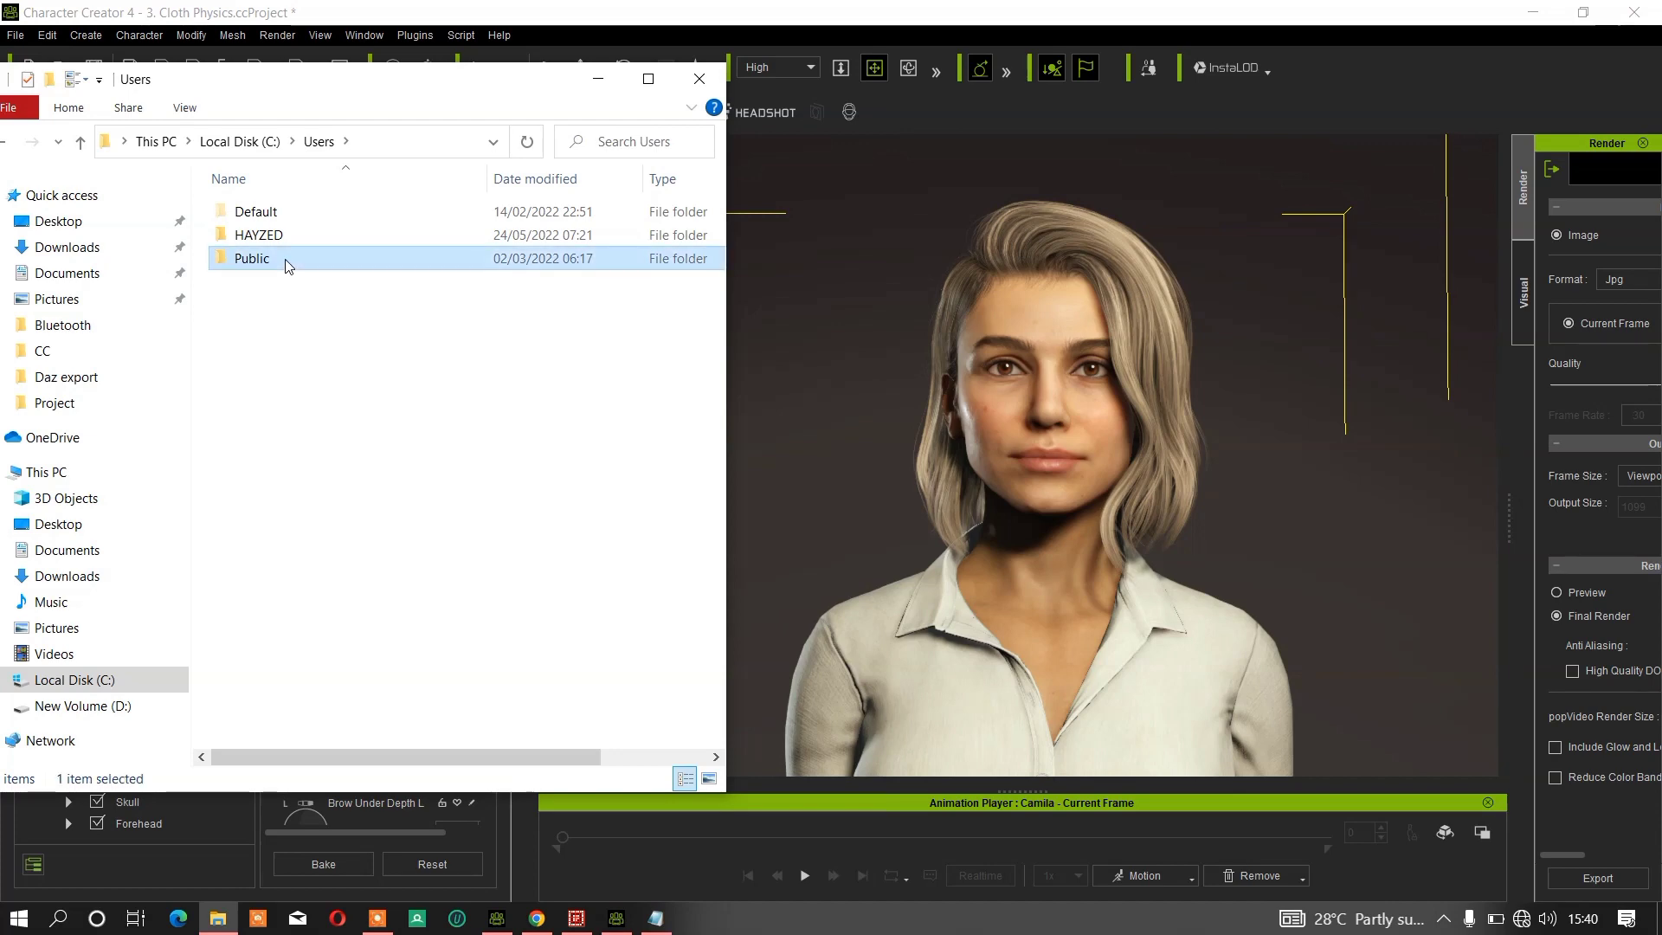
double_click(287, 303)
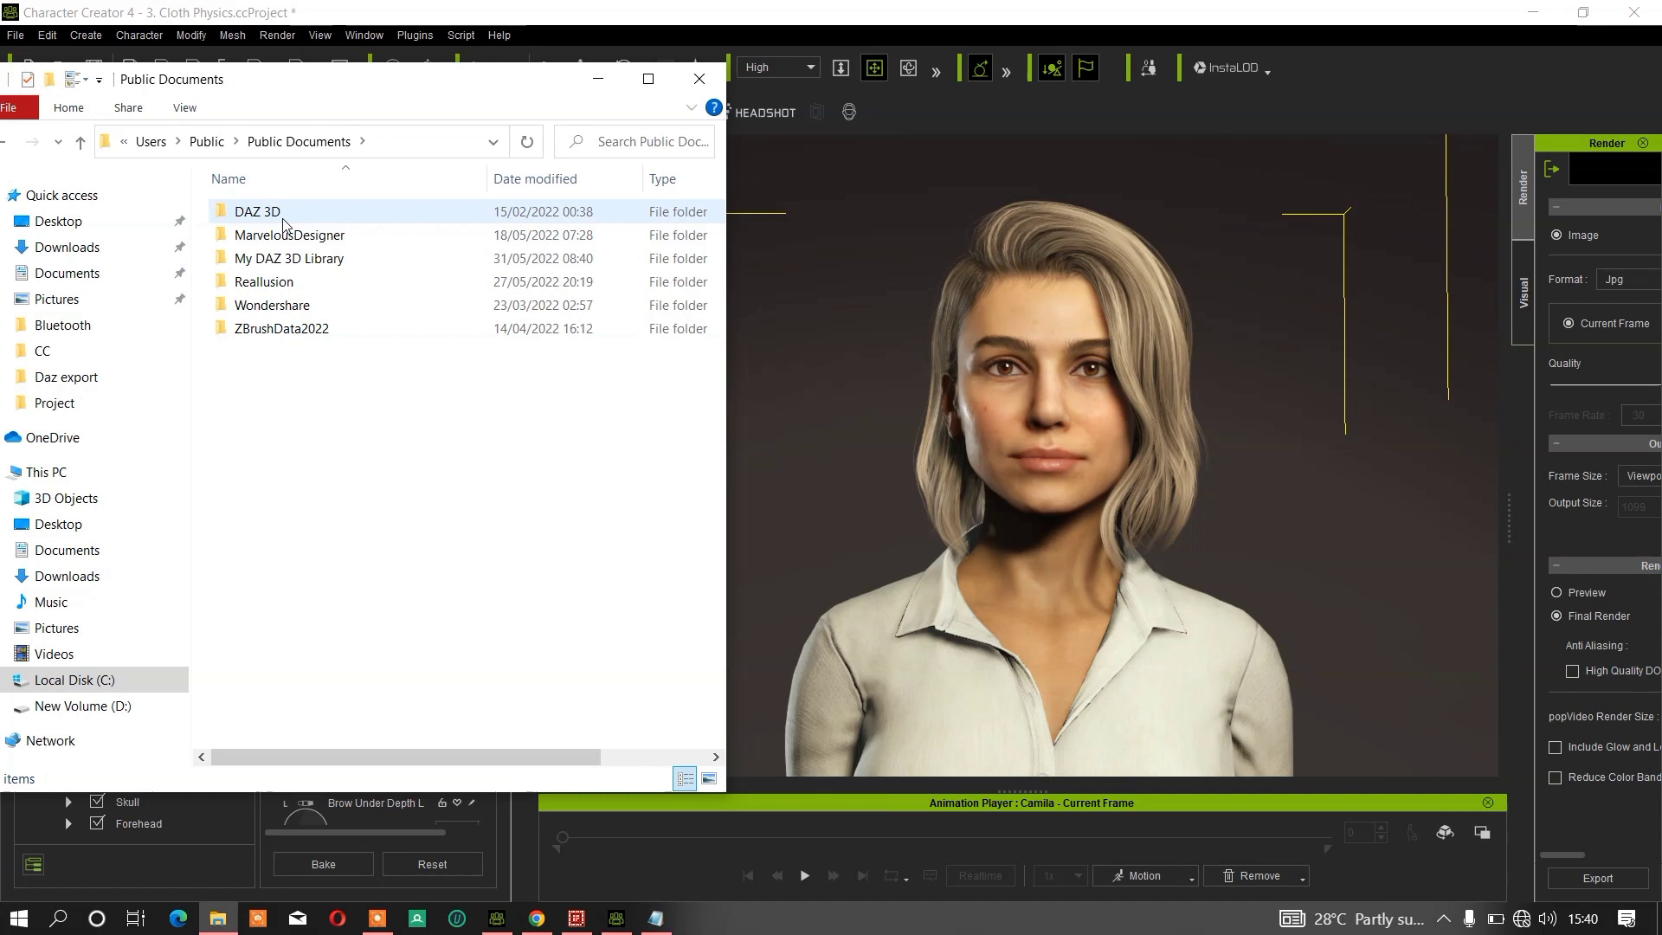
double_click(264, 282)
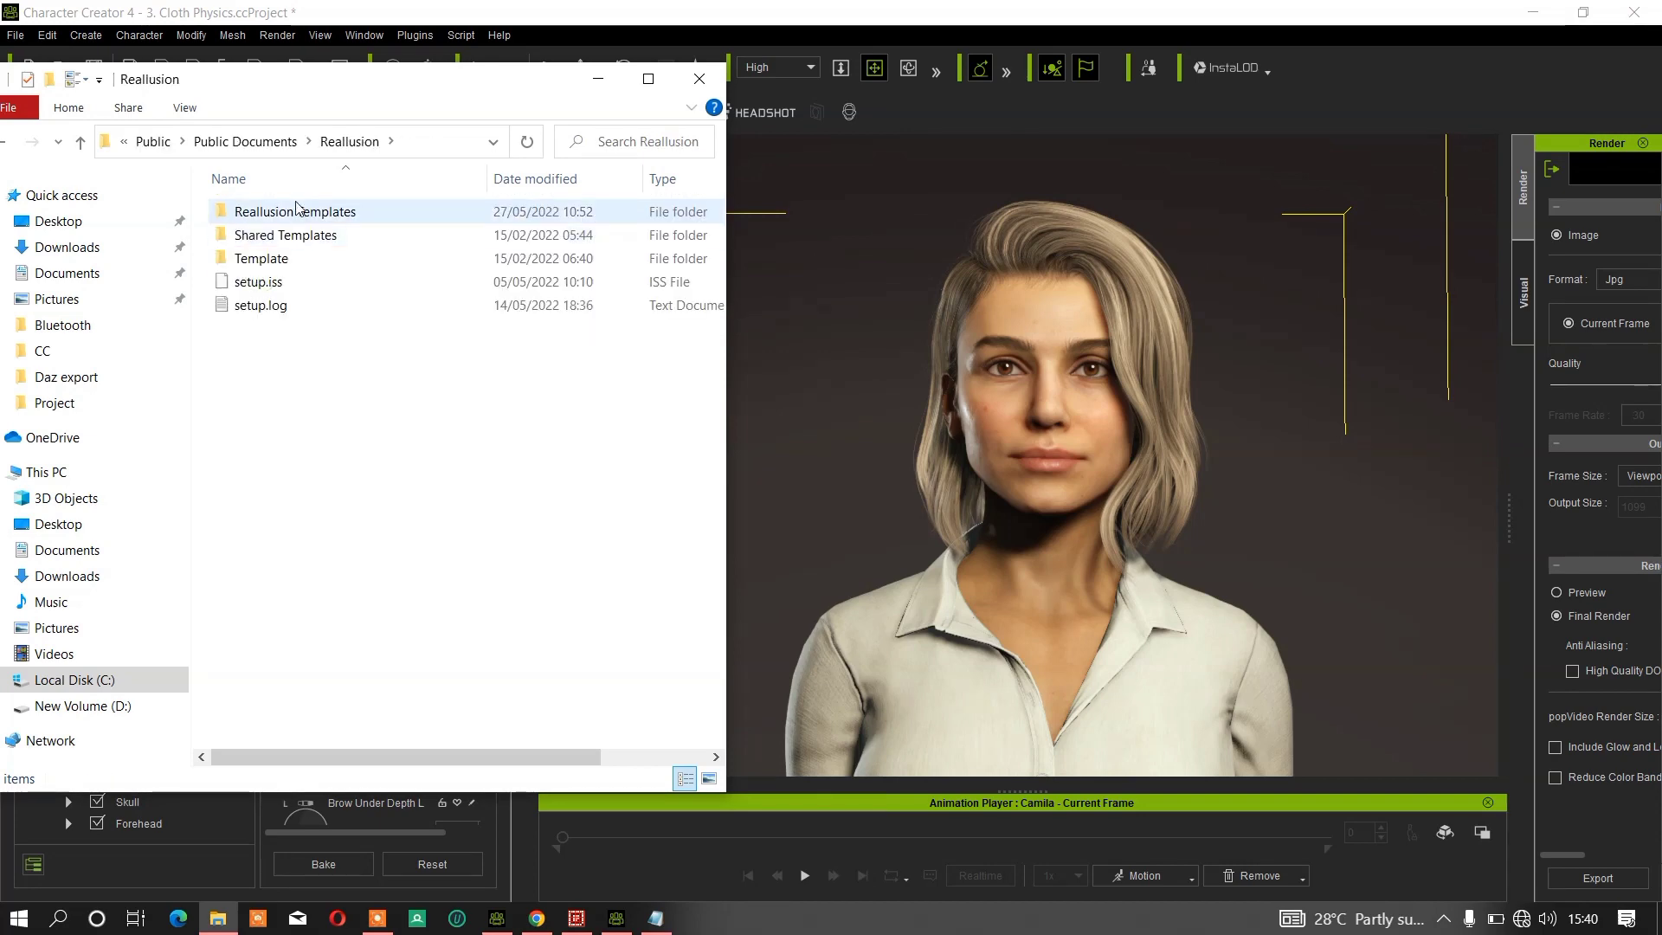
double_click(284, 261)
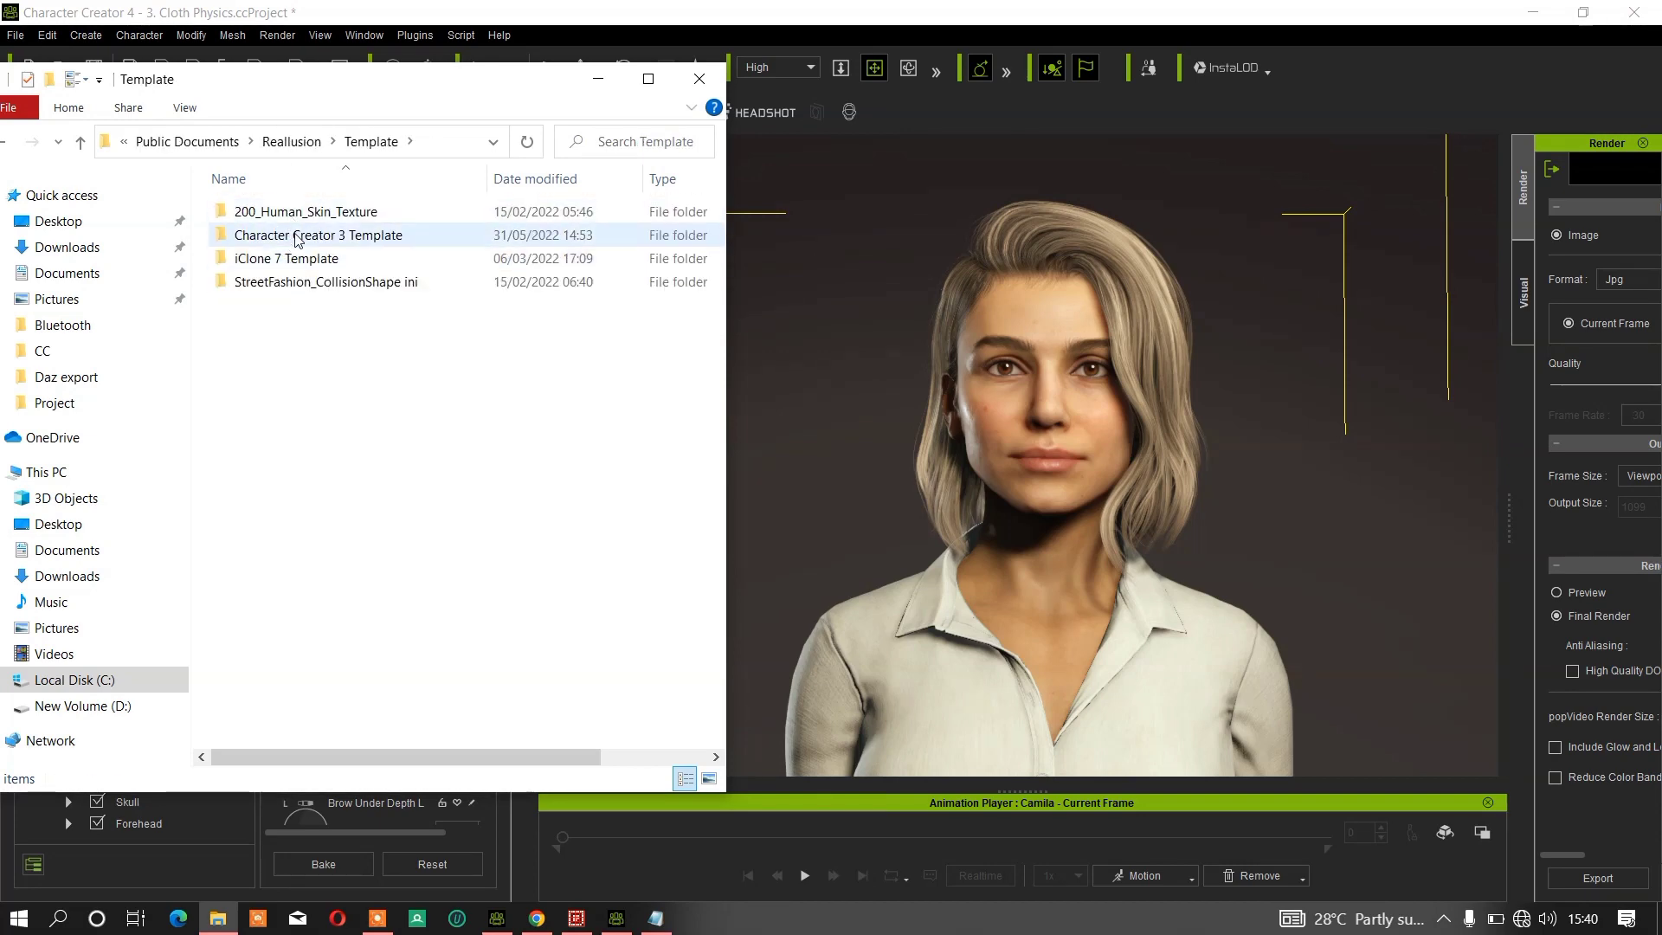
double_click(310, 238)
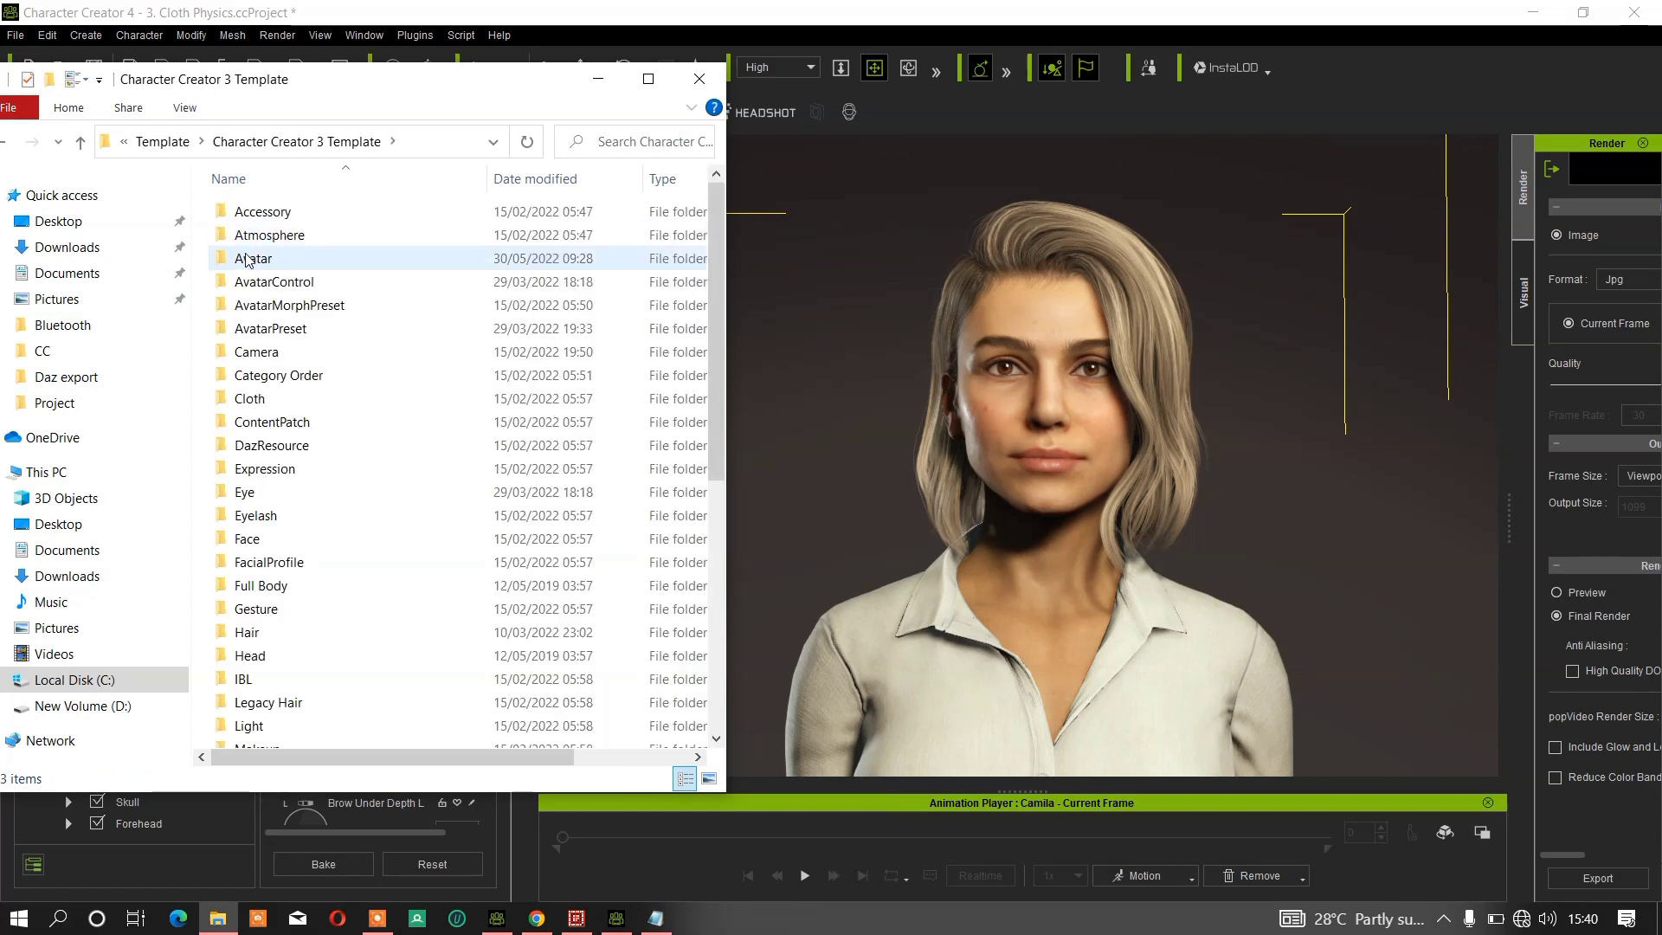
double_click(271, 285)
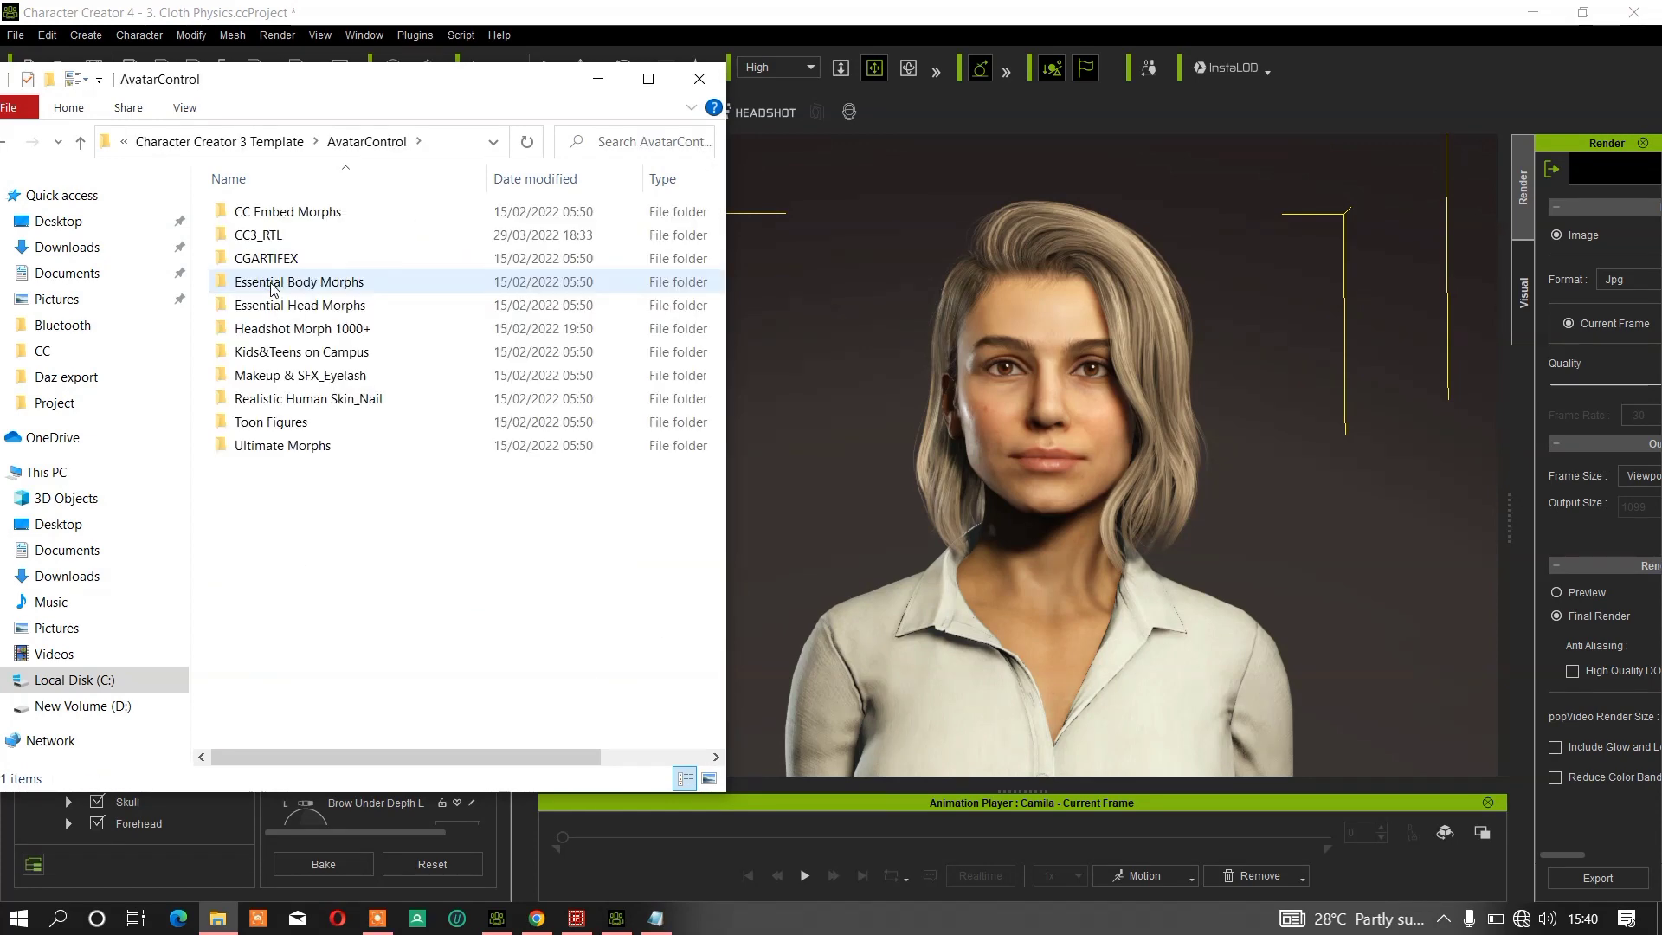
Step: Select the 11 morph folders, then place a second Explorer window on the right showing New Volume (D:)
left_click_drag(291, 508, 299, 212)
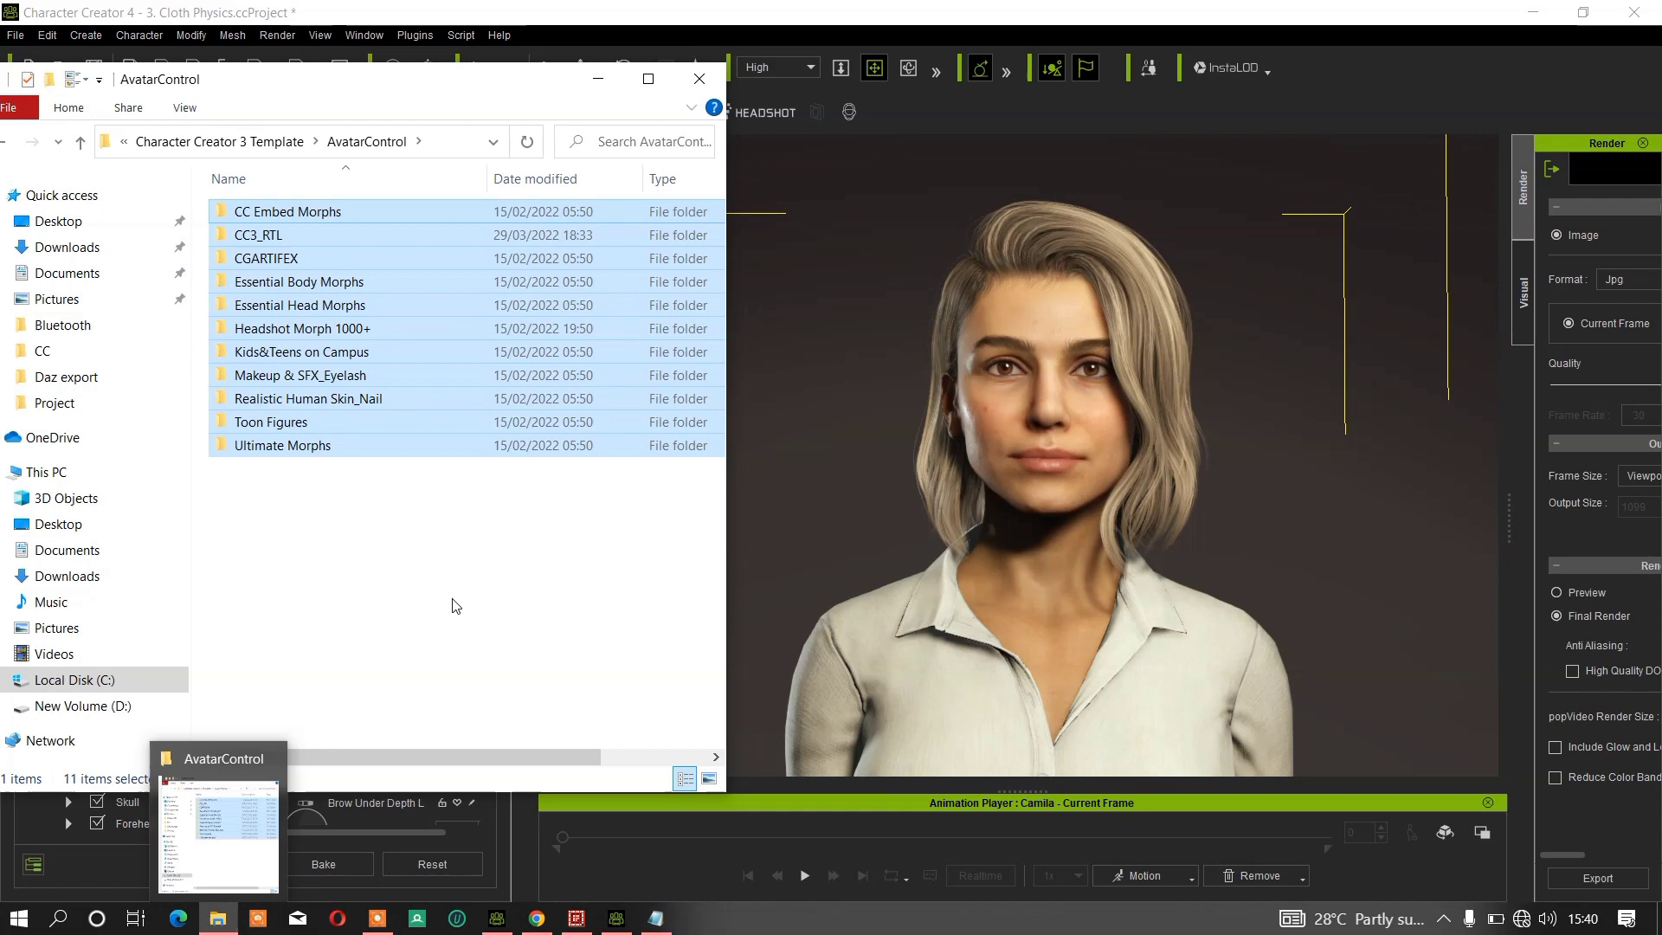
key("ctrl+n")
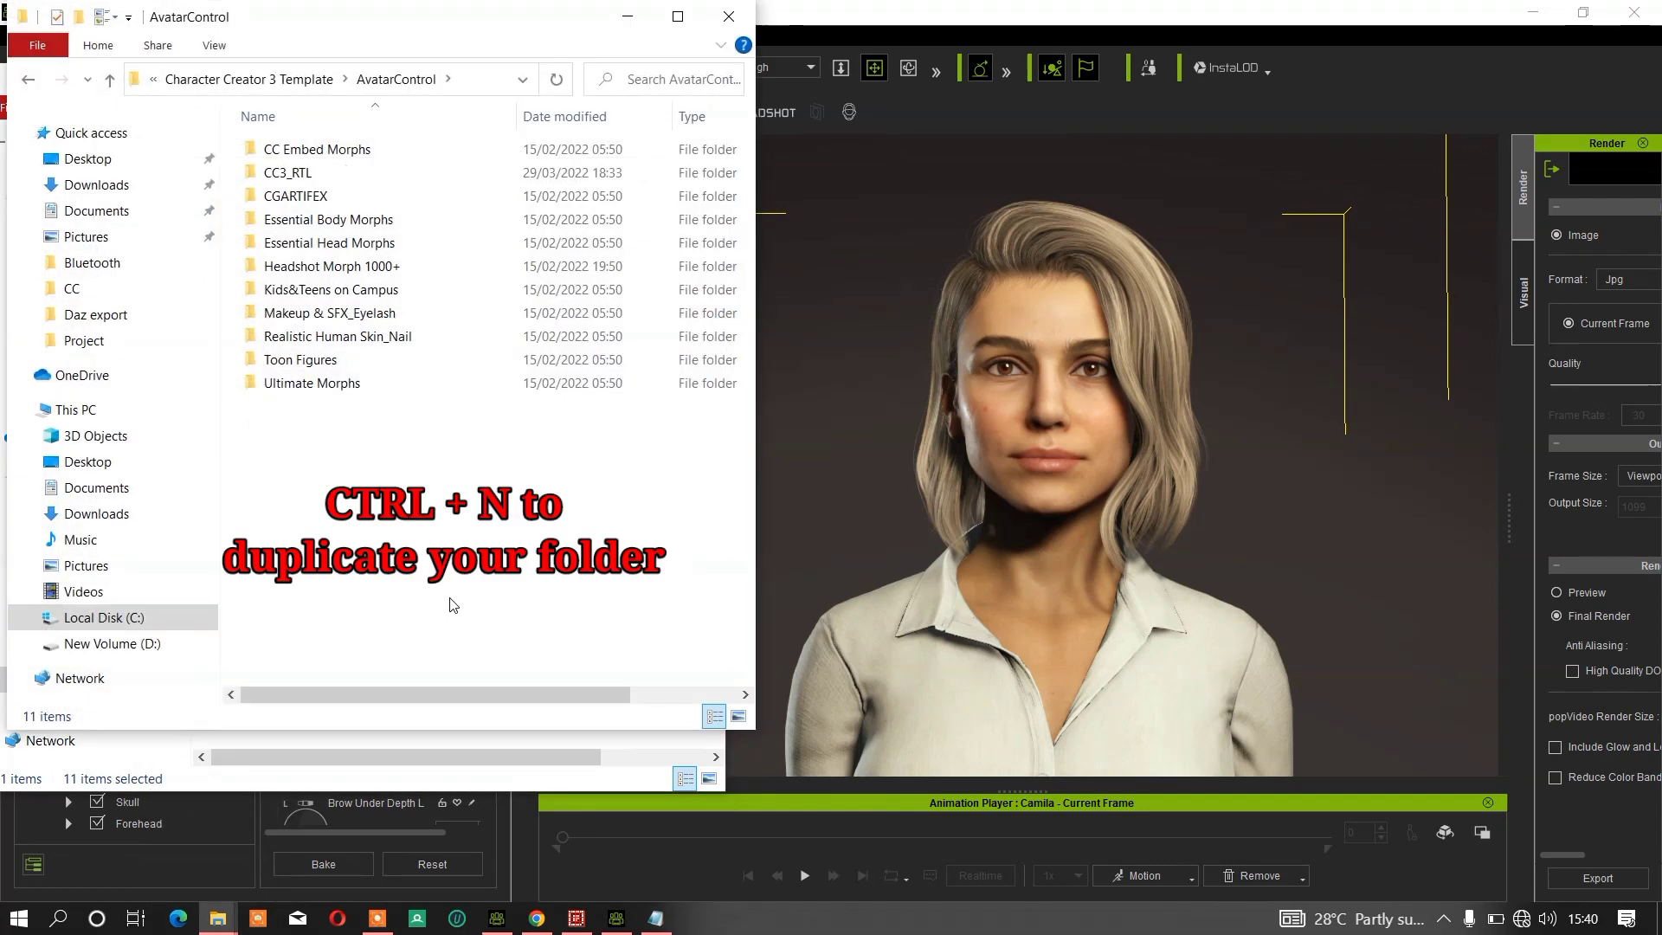
left_click_drag(437, 31, 1244, 82)
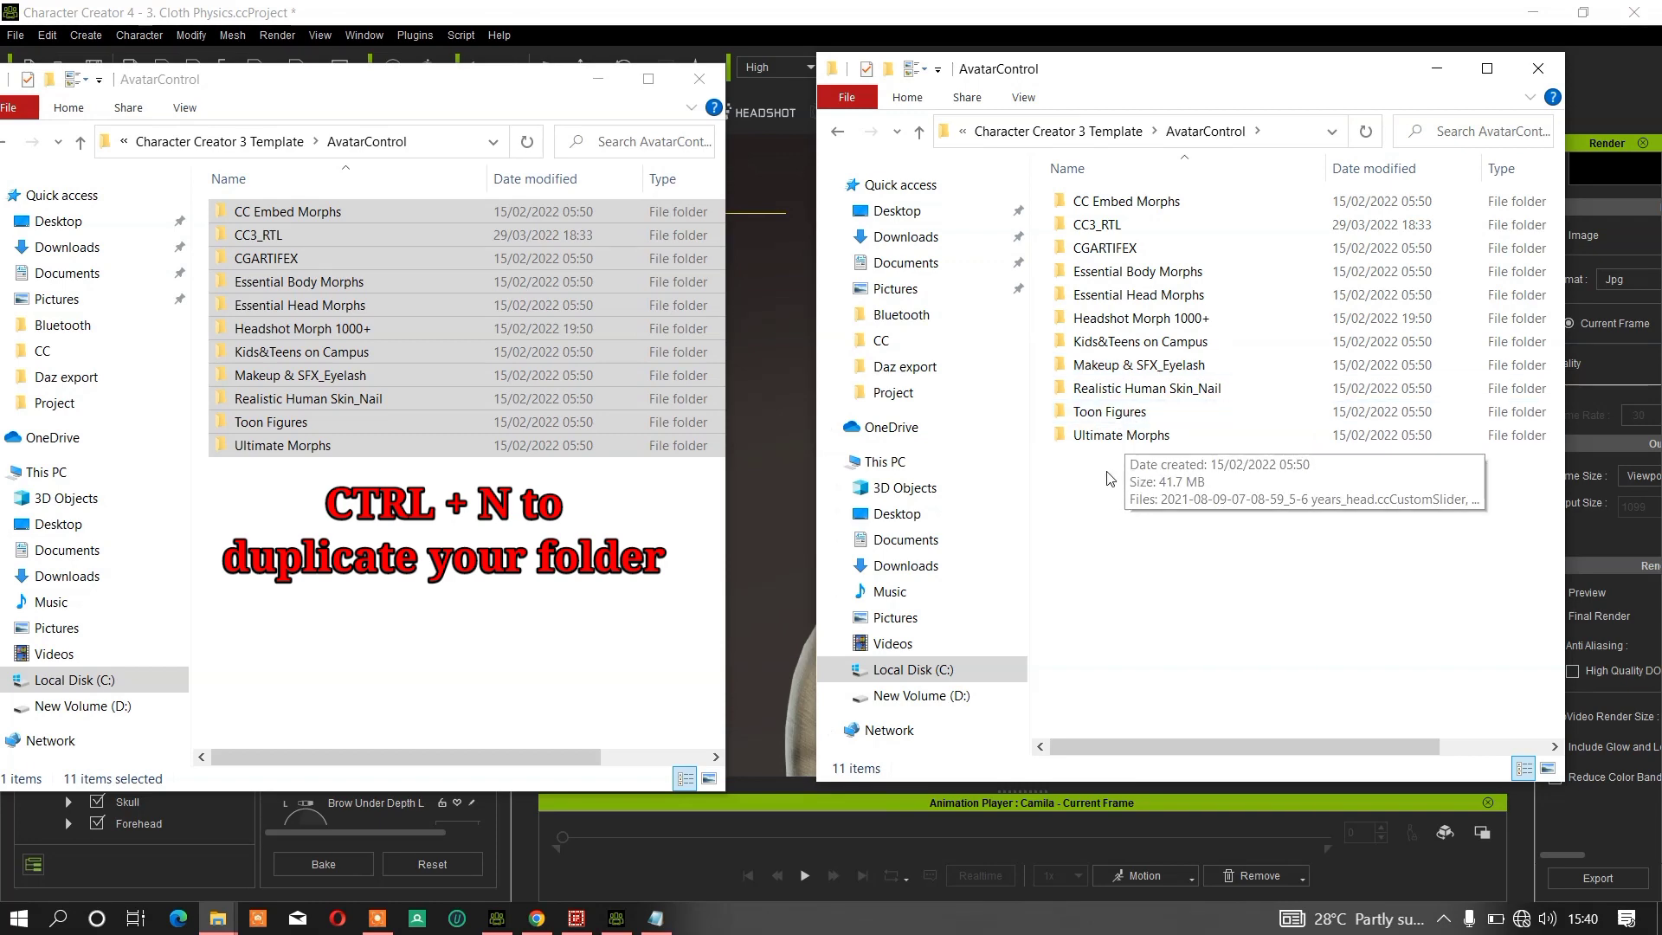
left_click(937, 703)
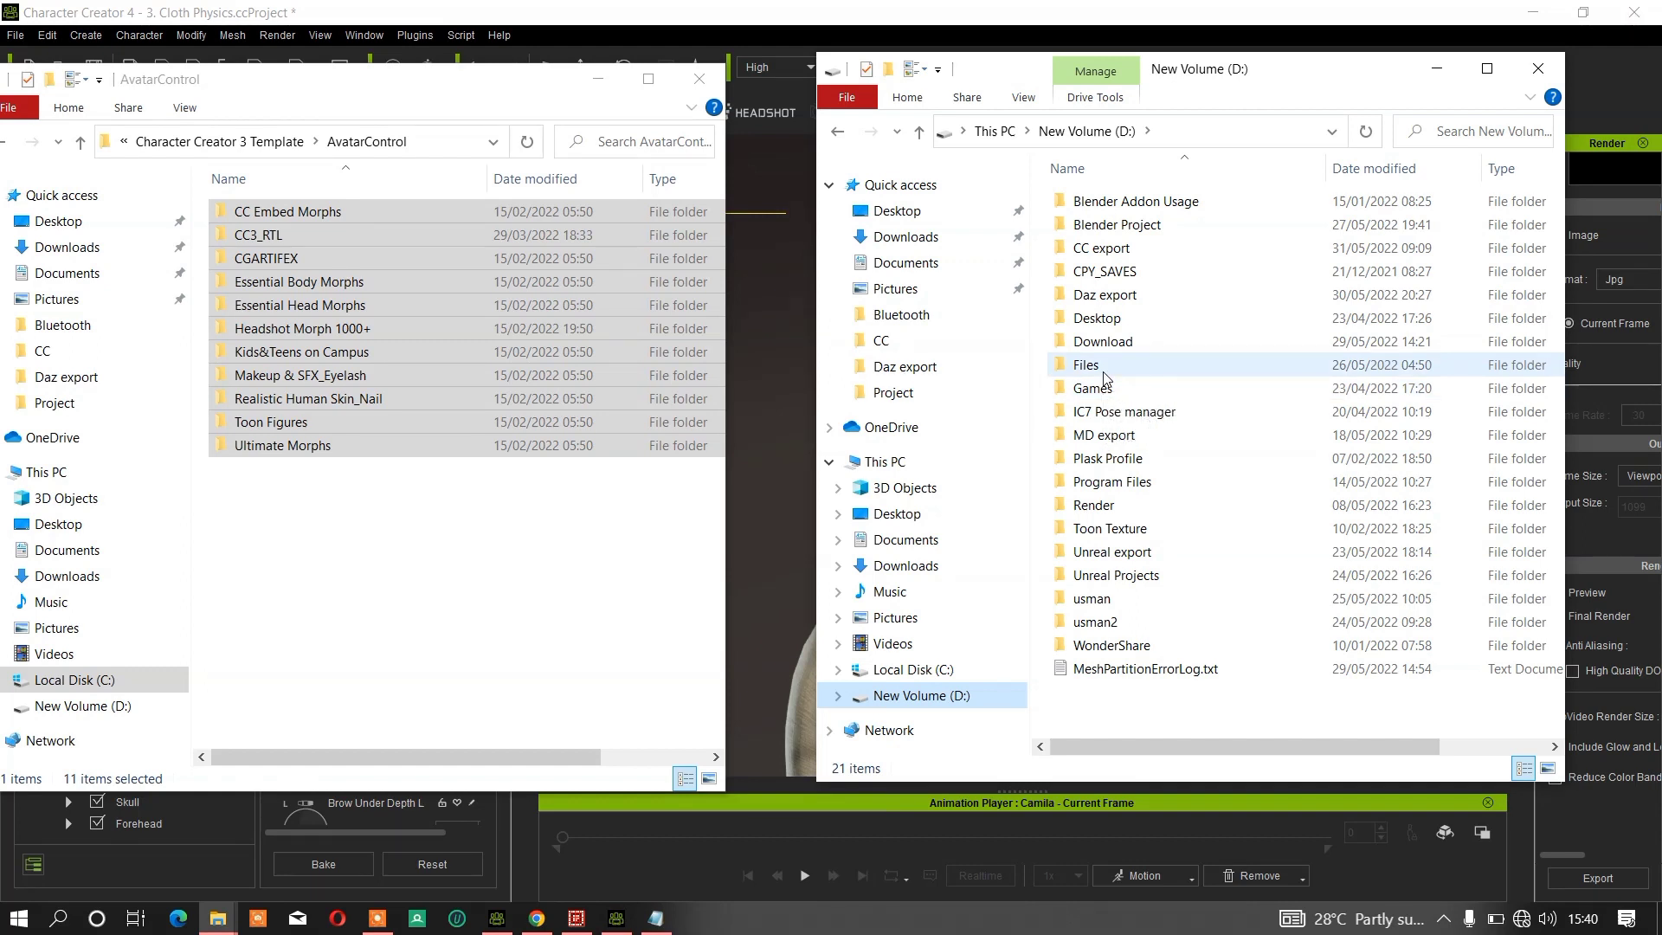
Step: Copy all 11 selected morph folders from the AvatarControl window
left_click_drag(351, 472, 398, 213)
right_click(392, 217)
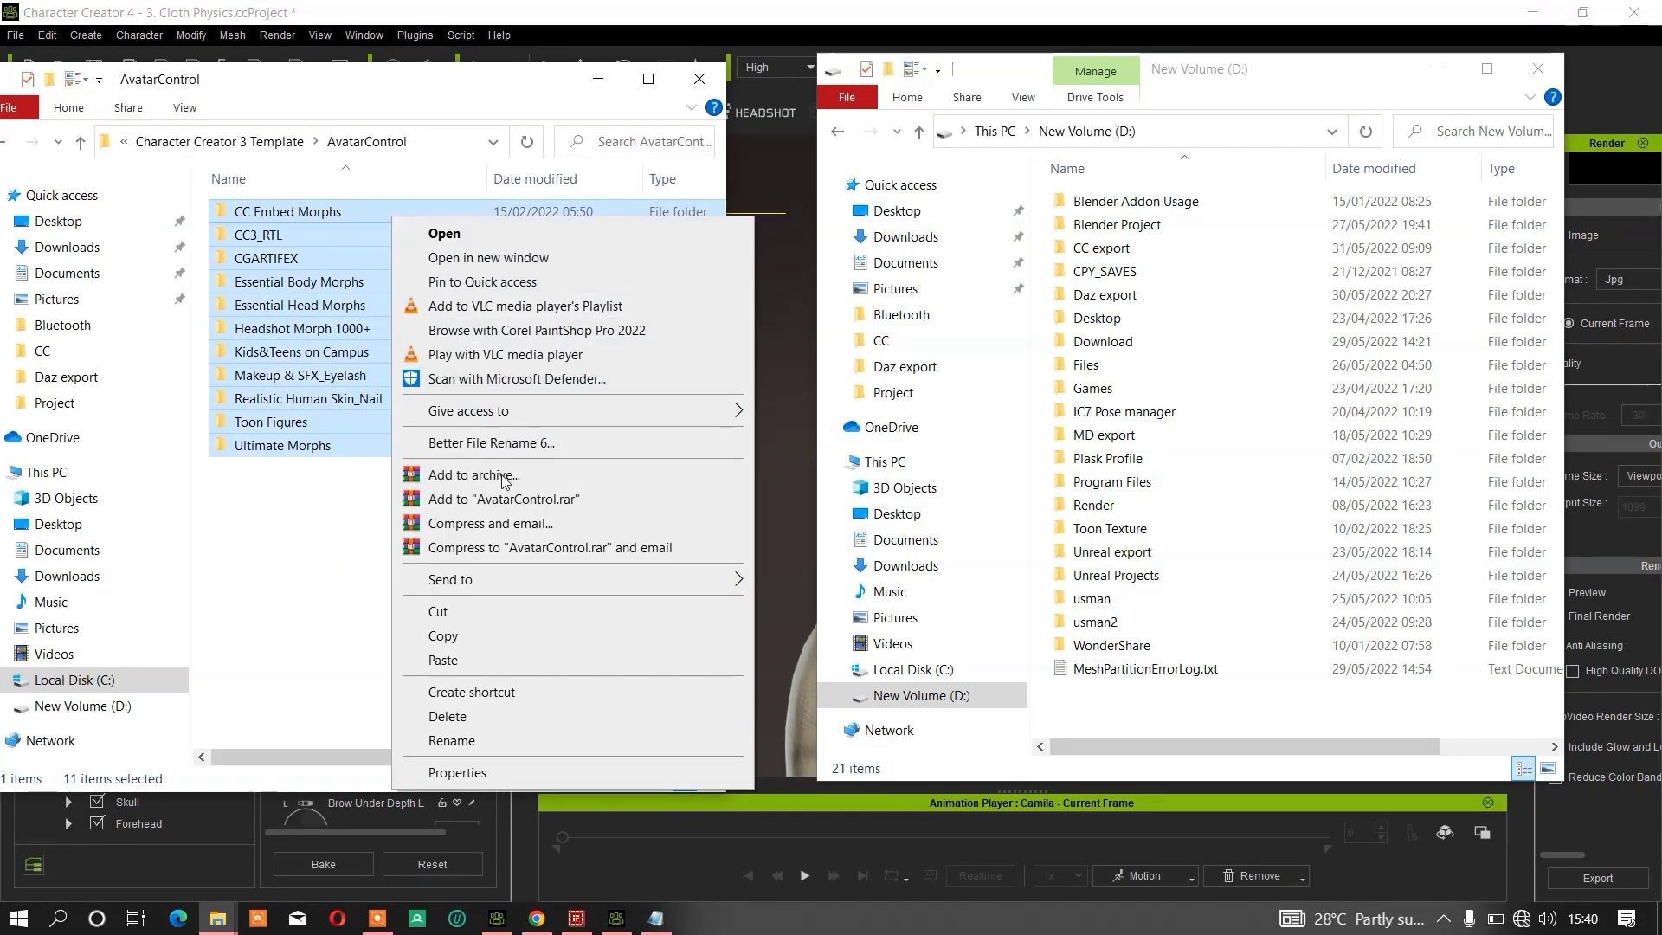
left_click(468, 637)
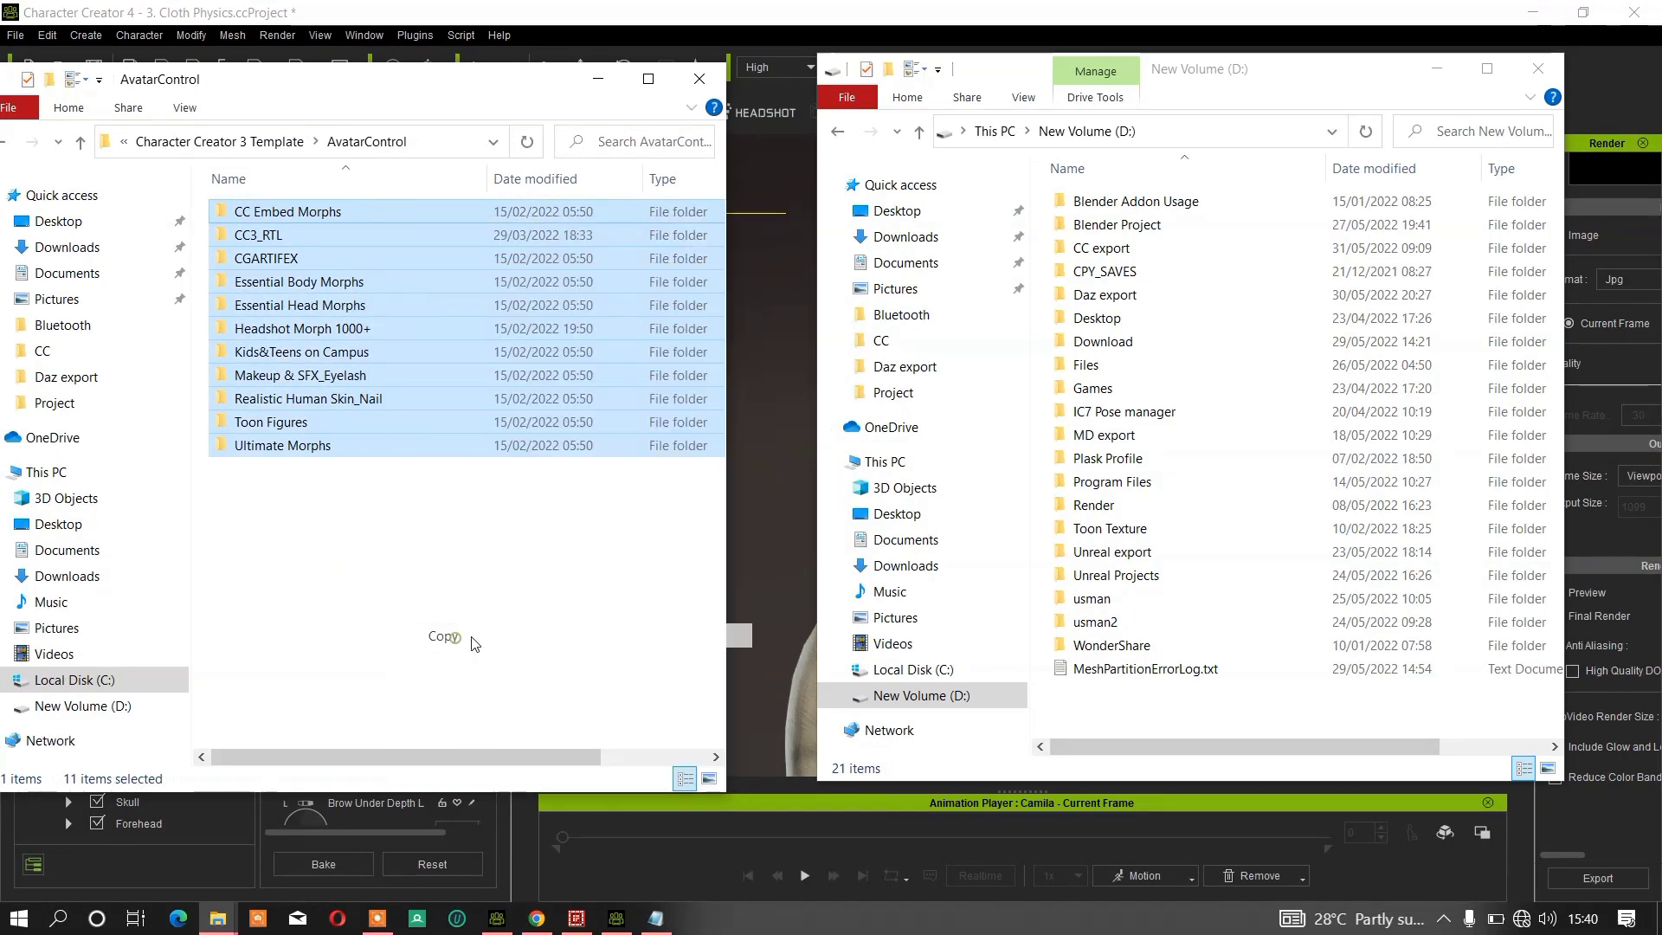
Step: In the right window, go to Files > 1. Reallusion > Reallusion Custom > Actor > Avatar Control to paste there
double_click(1095, 366)
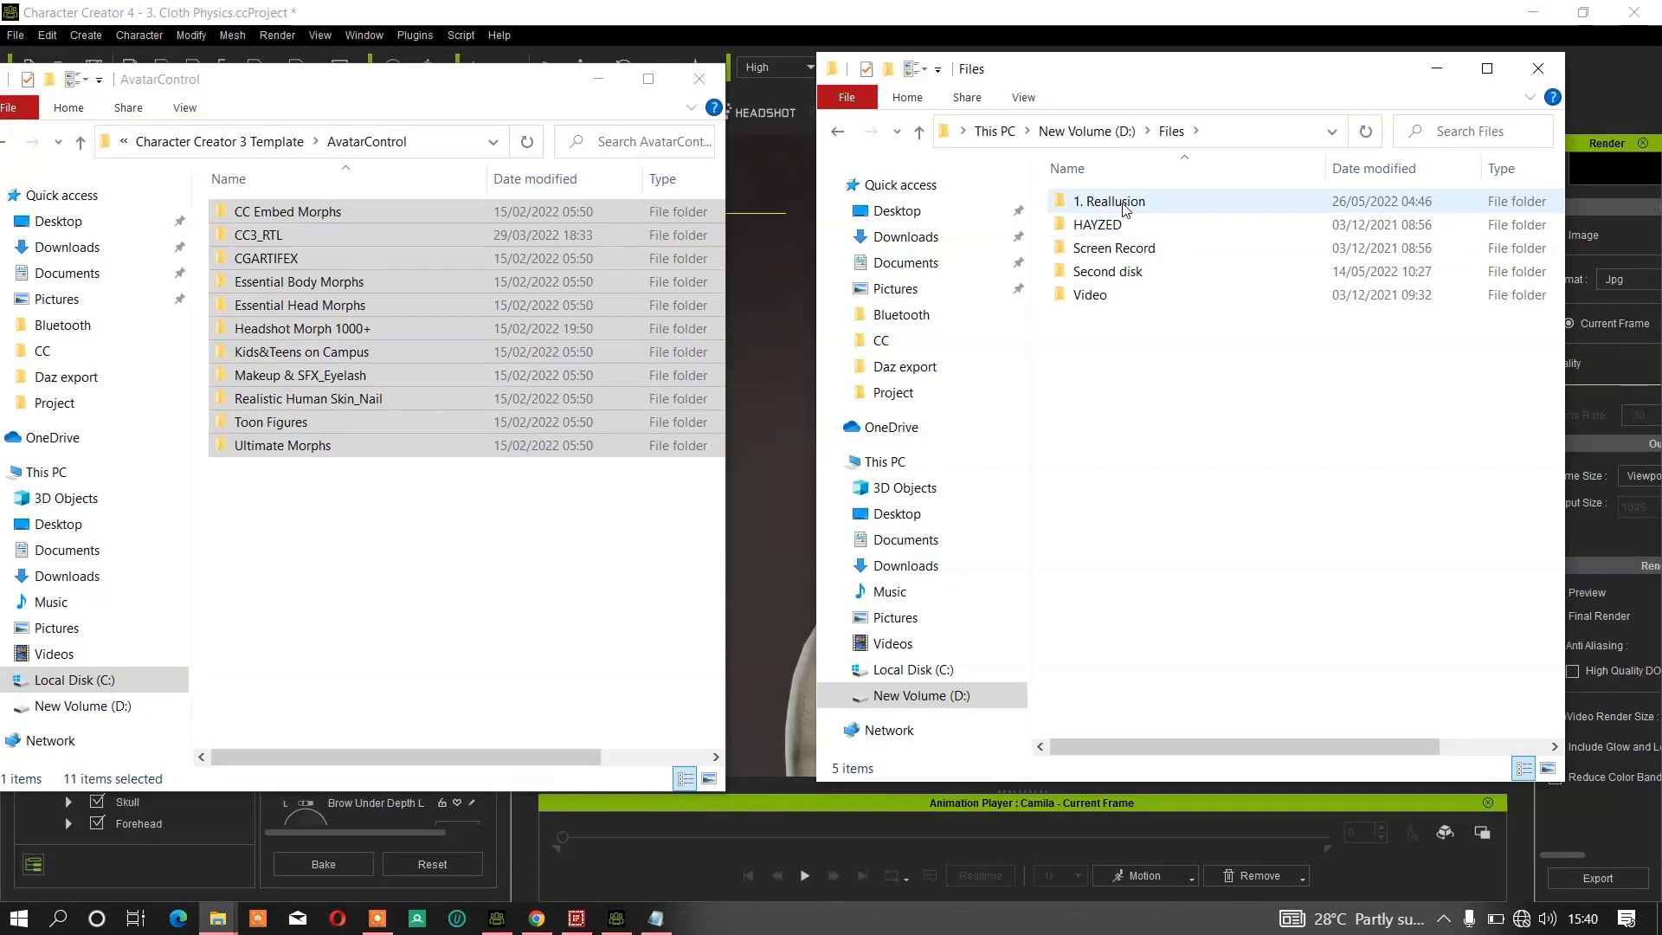
double_click(1109, 201)
left_click(1126, 433)
double_click(1125, 431)
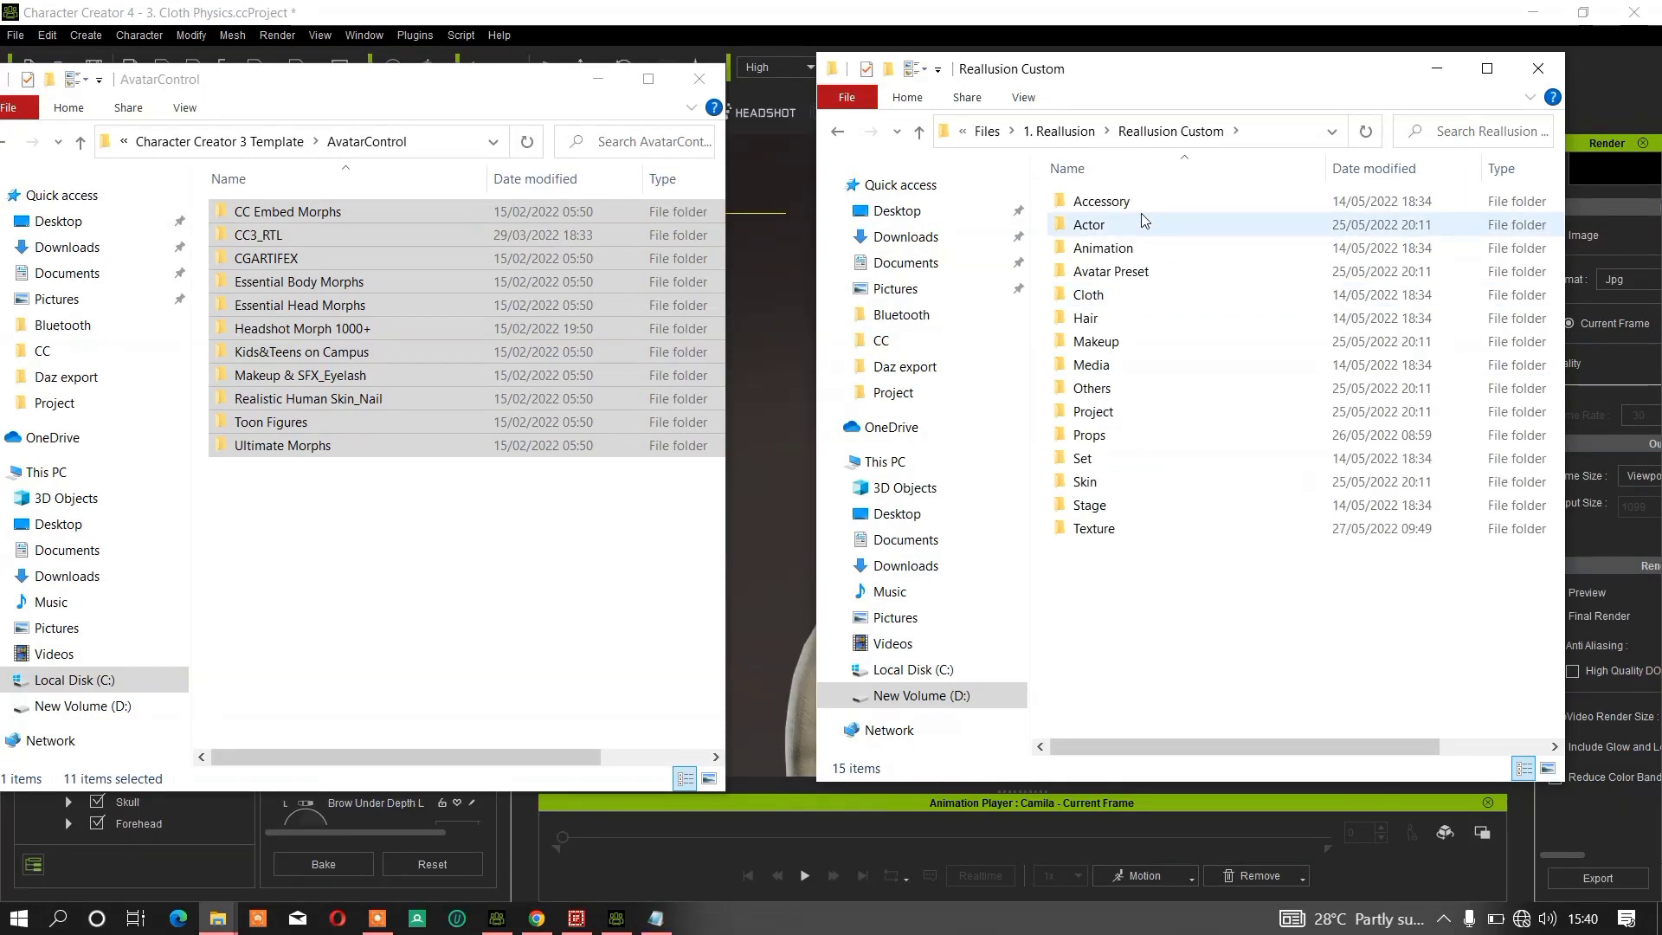
double_click(1128, 223)
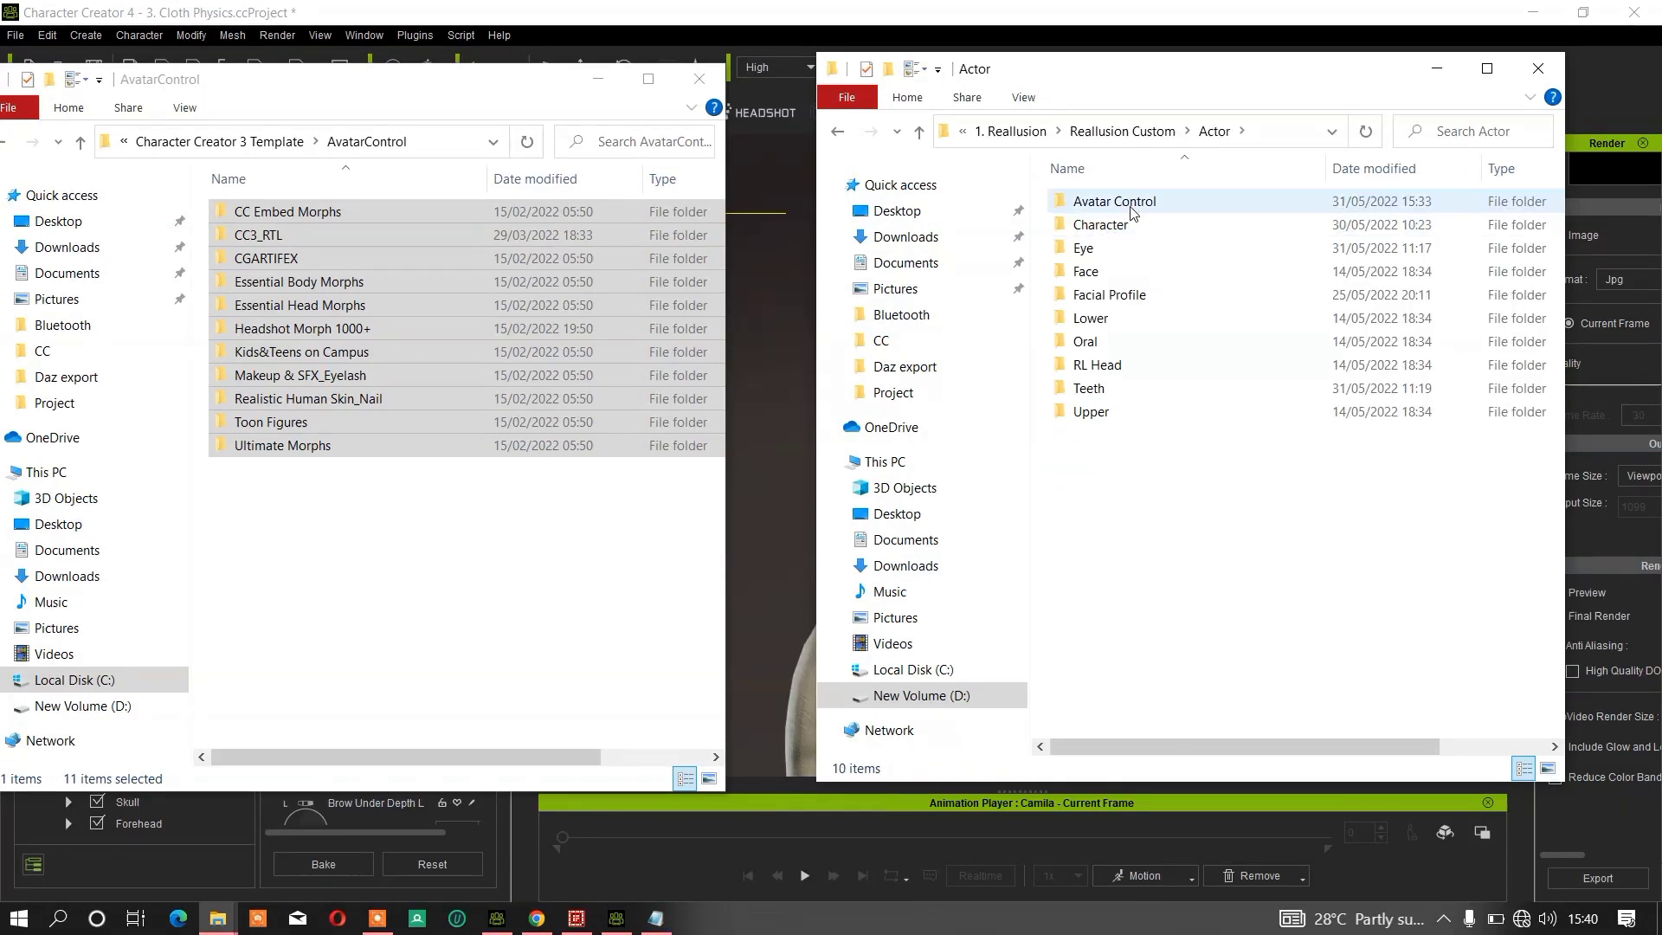
double_click(1130, 207)
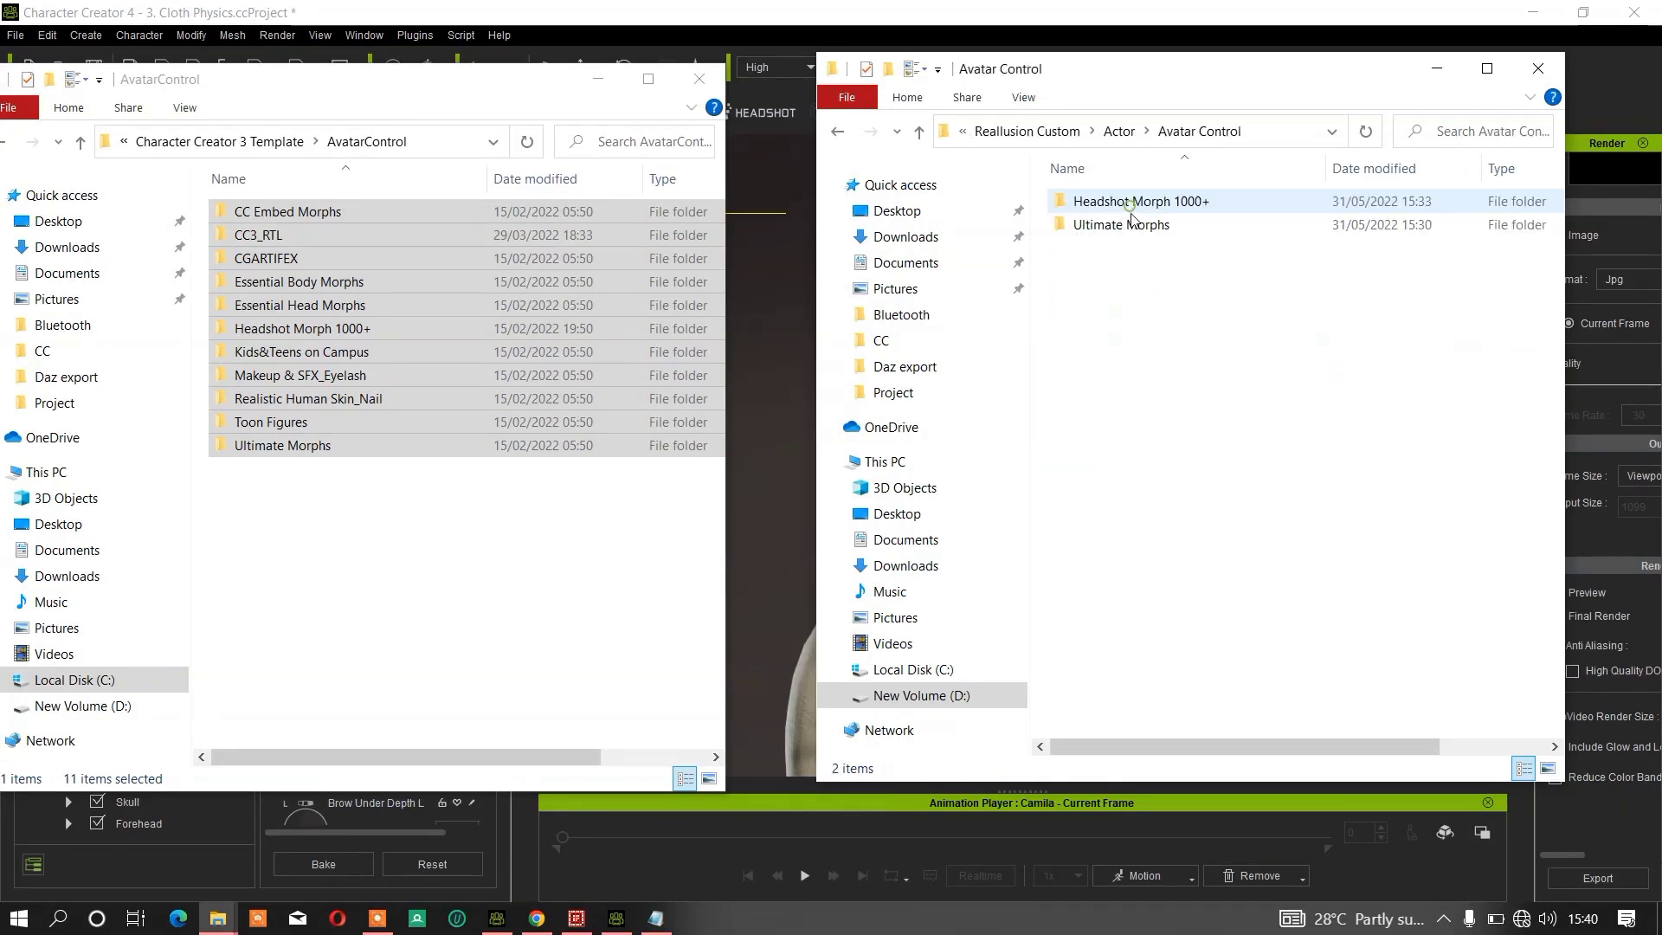
right_click(1229, 420)
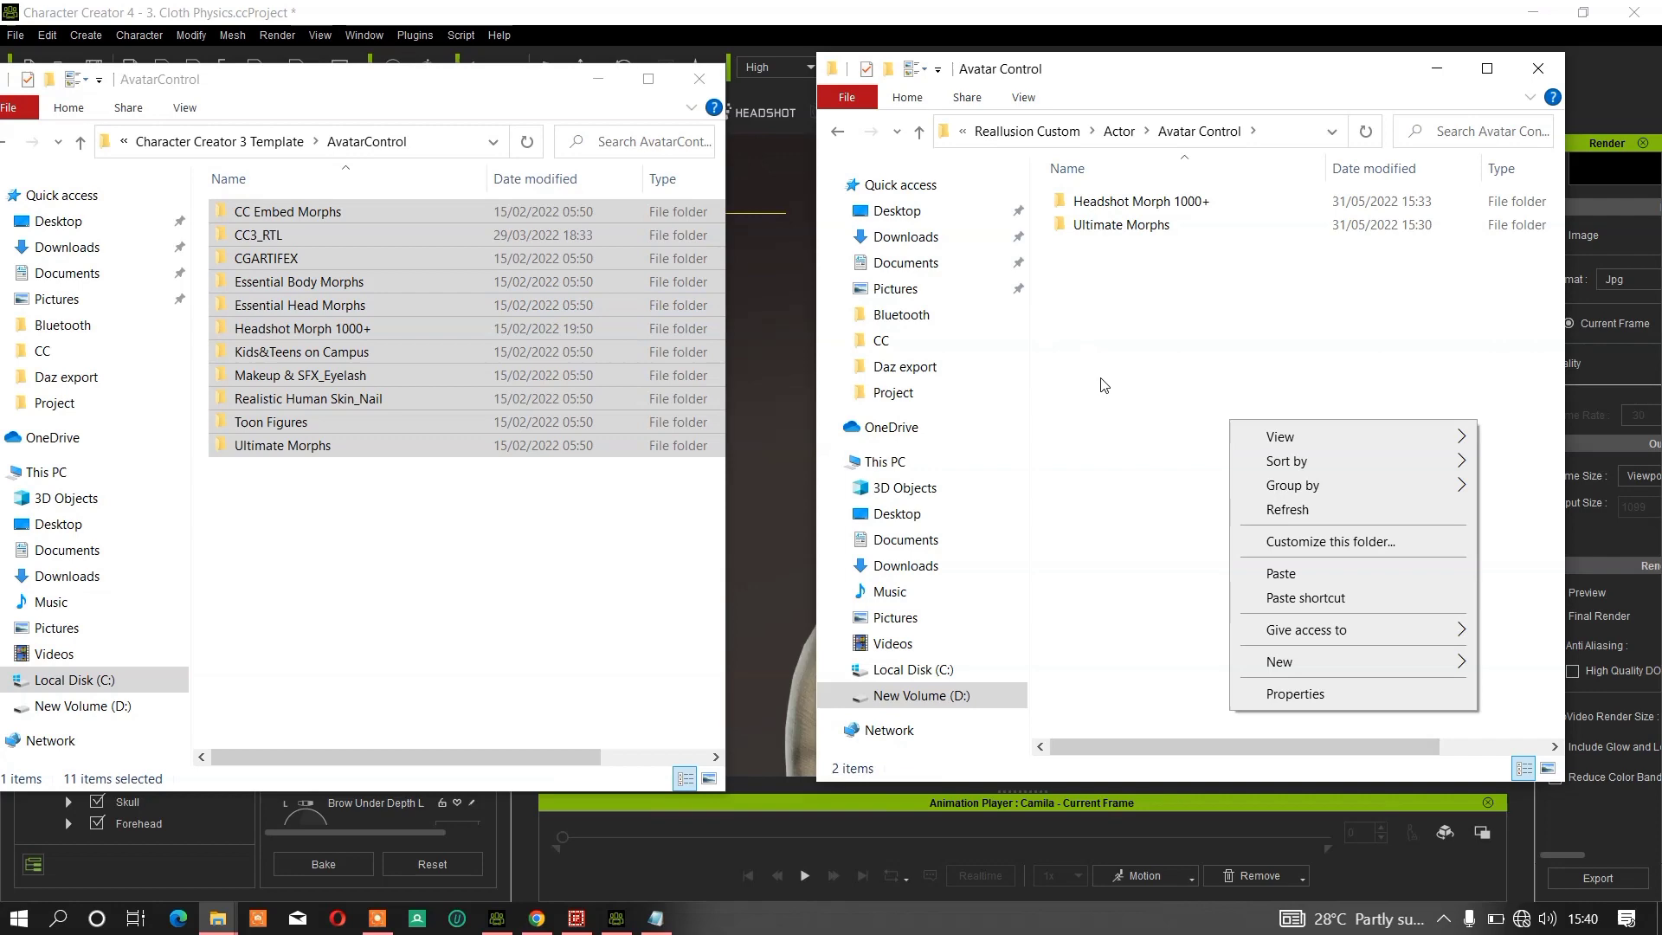
Step: Paste the morph folders into Avatar Control and open its Headshot Morph 1000+ > Embed folder
left_click(1290, 573)
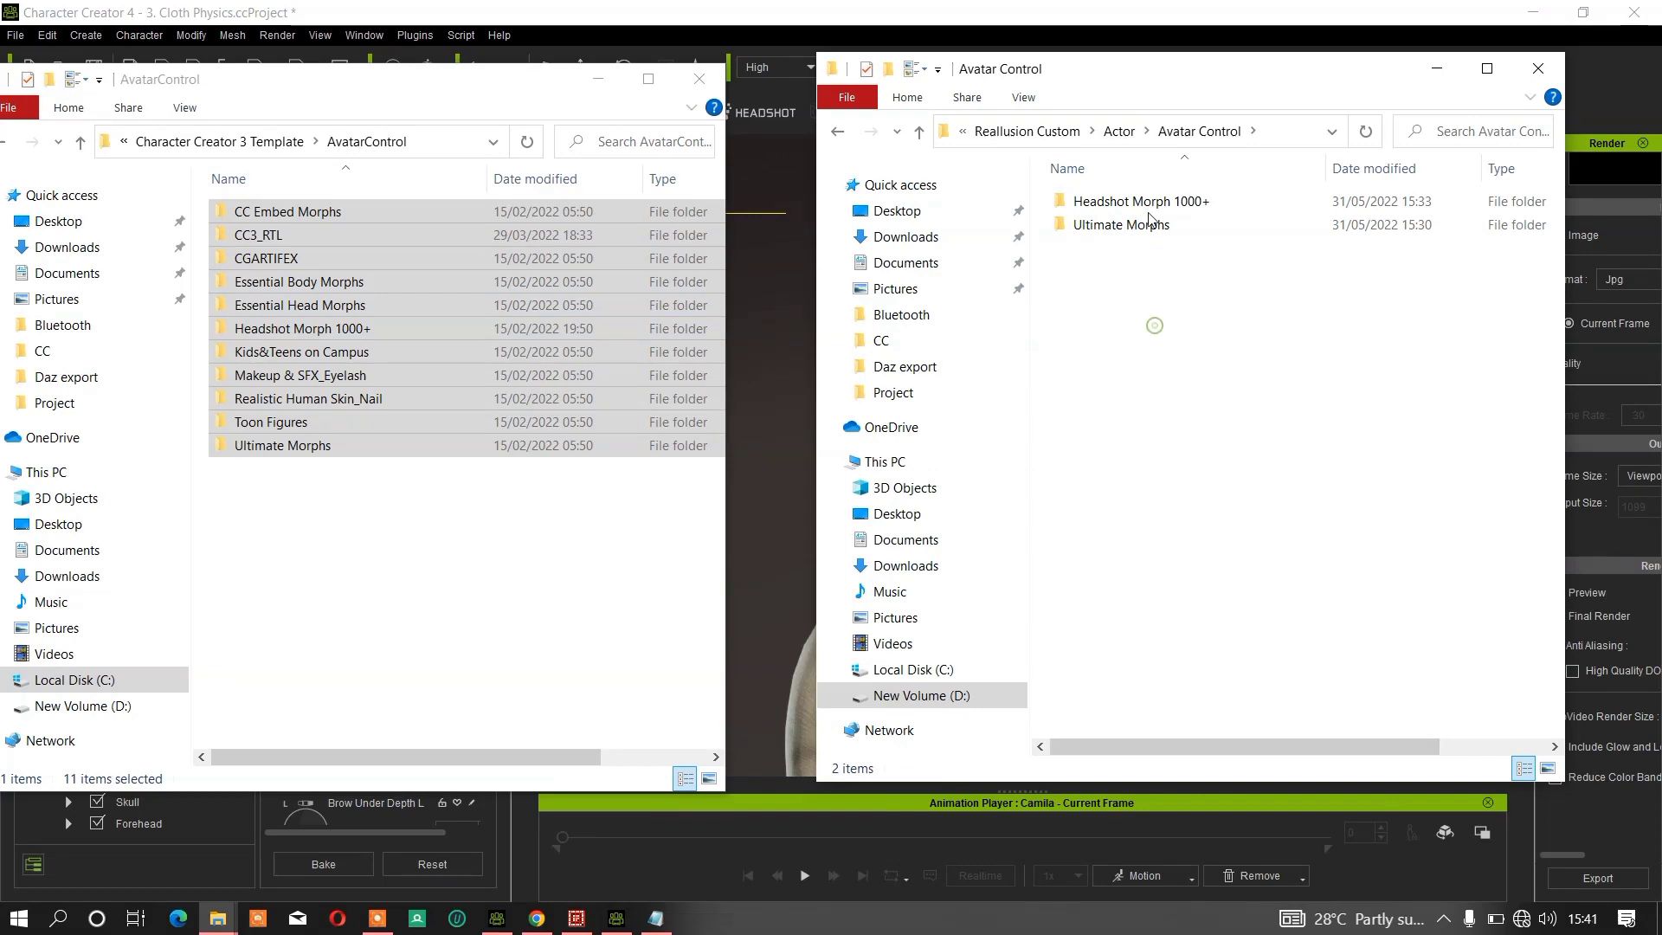
left_click(597, 79)
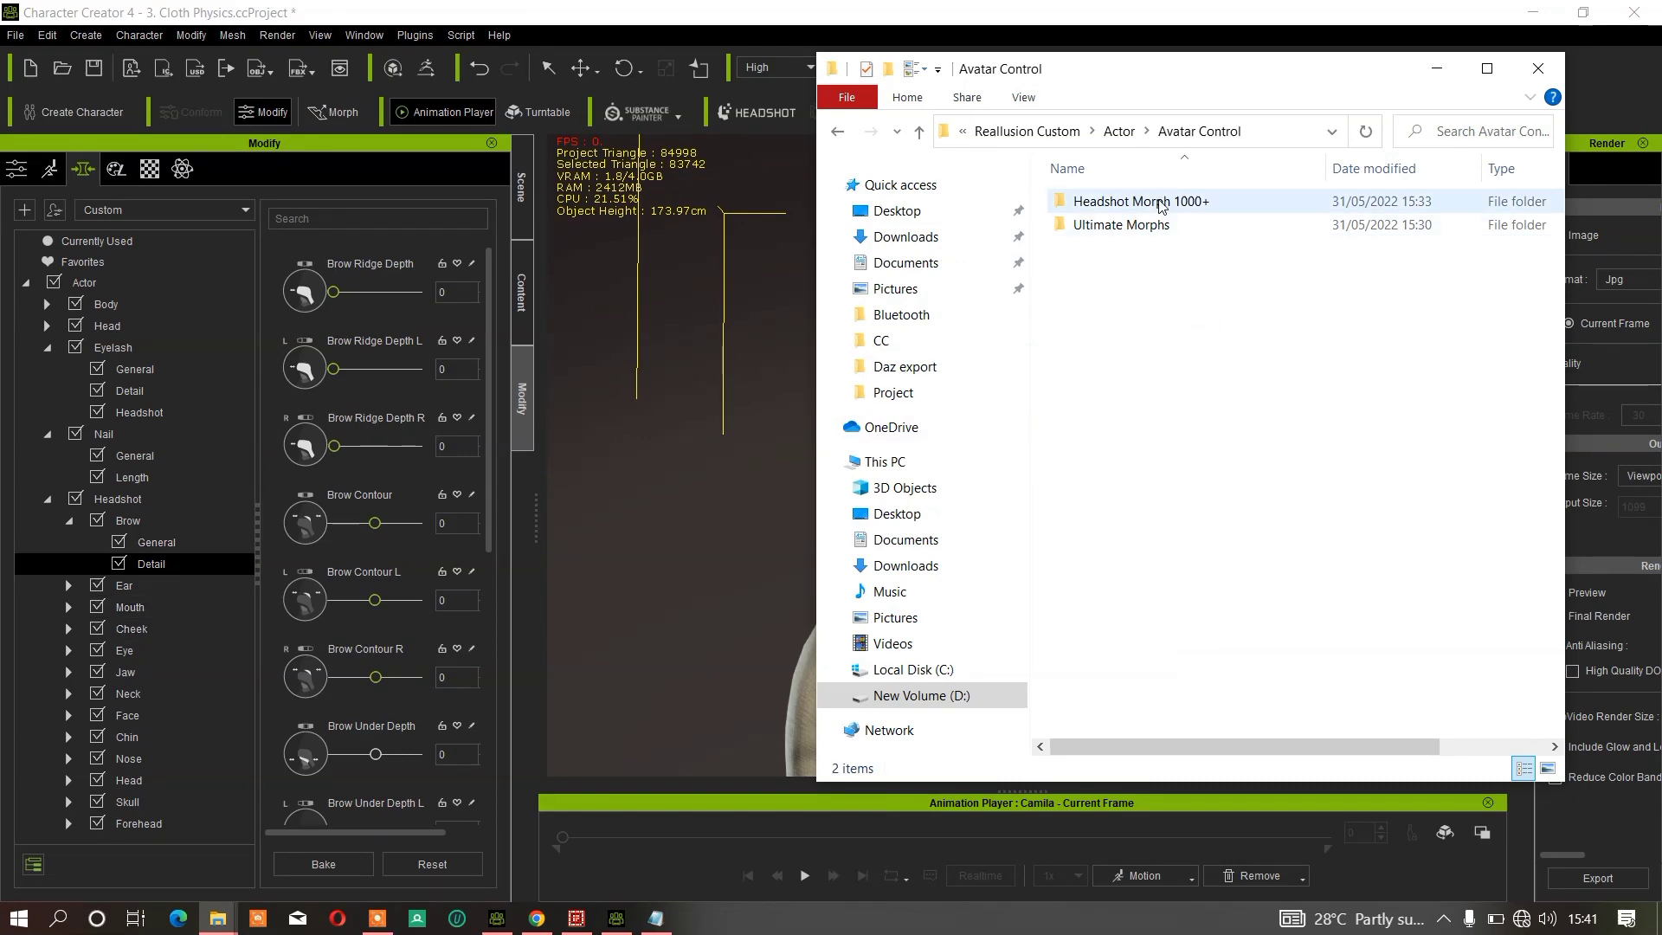
double_click(1134, 202)
double_click(1135, 204)
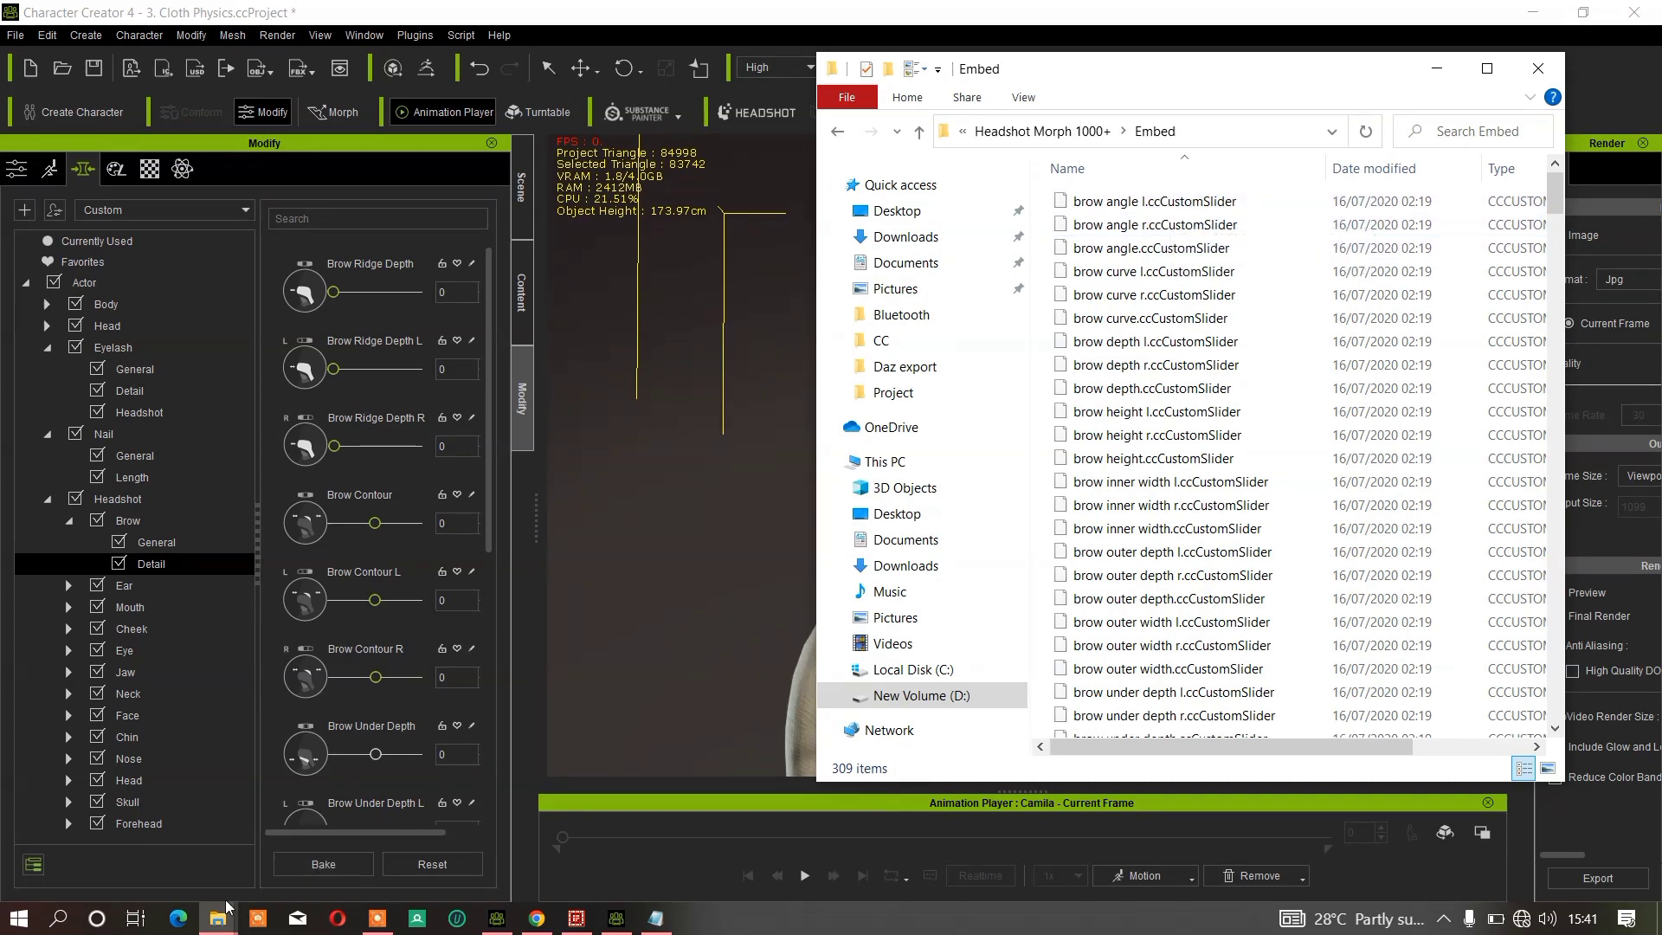
Step: Restore the C: AvatarControl window and open its Headshot Morph 1000+ > Embed folder
mouse_move(221, 916)
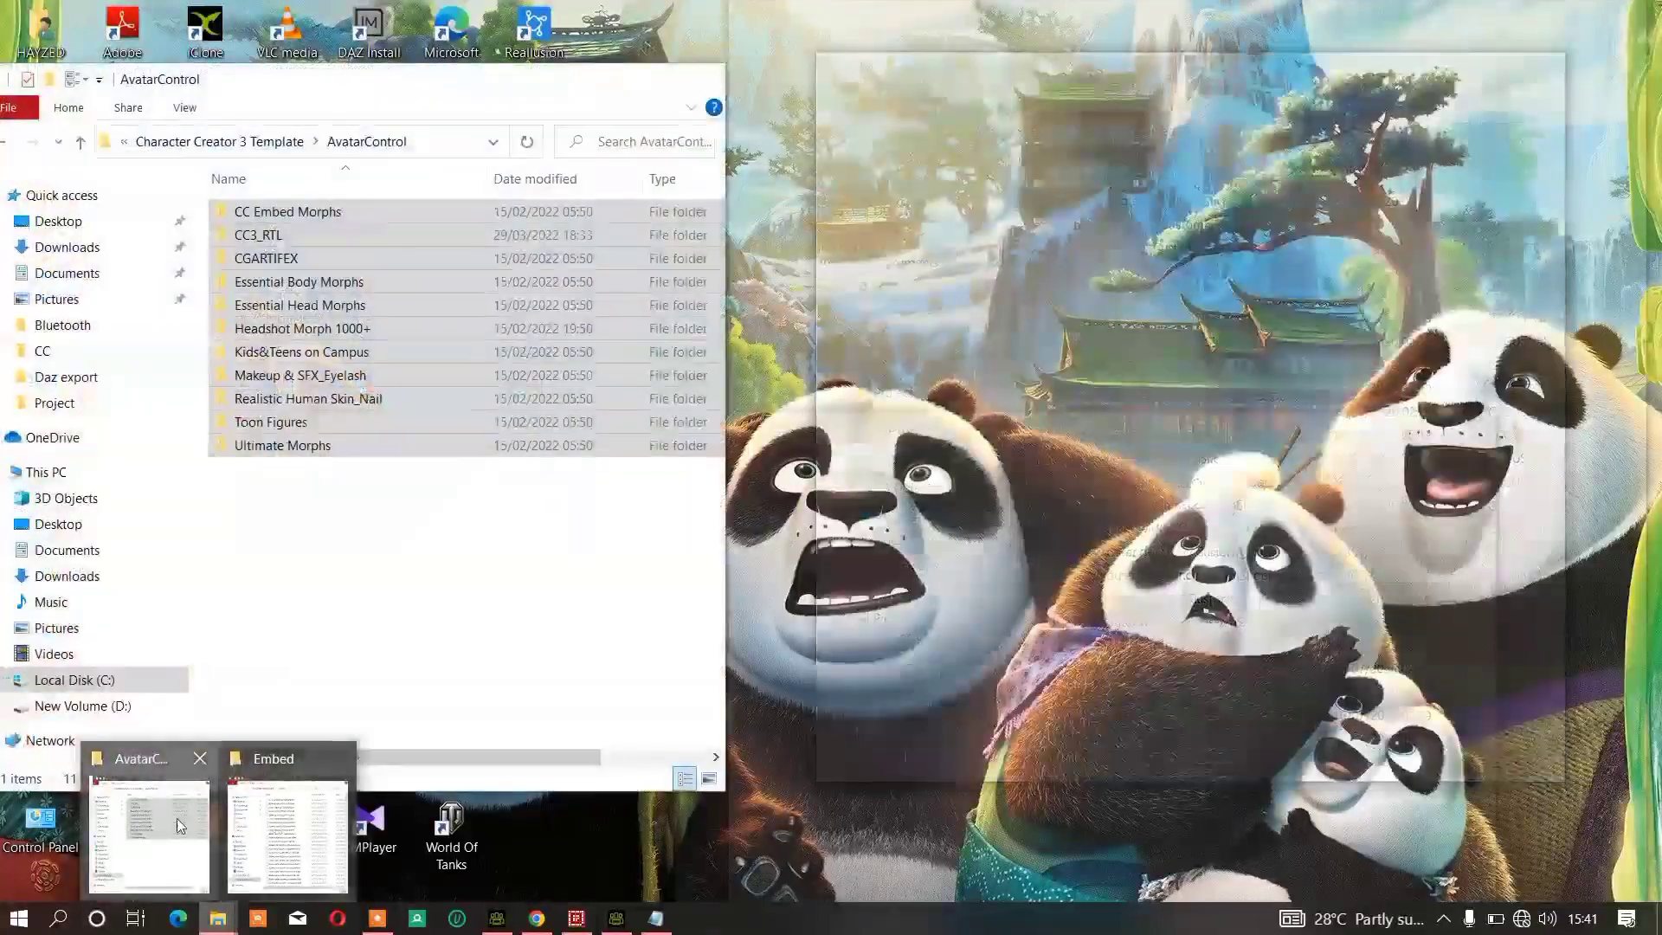
left_click(177, 818)
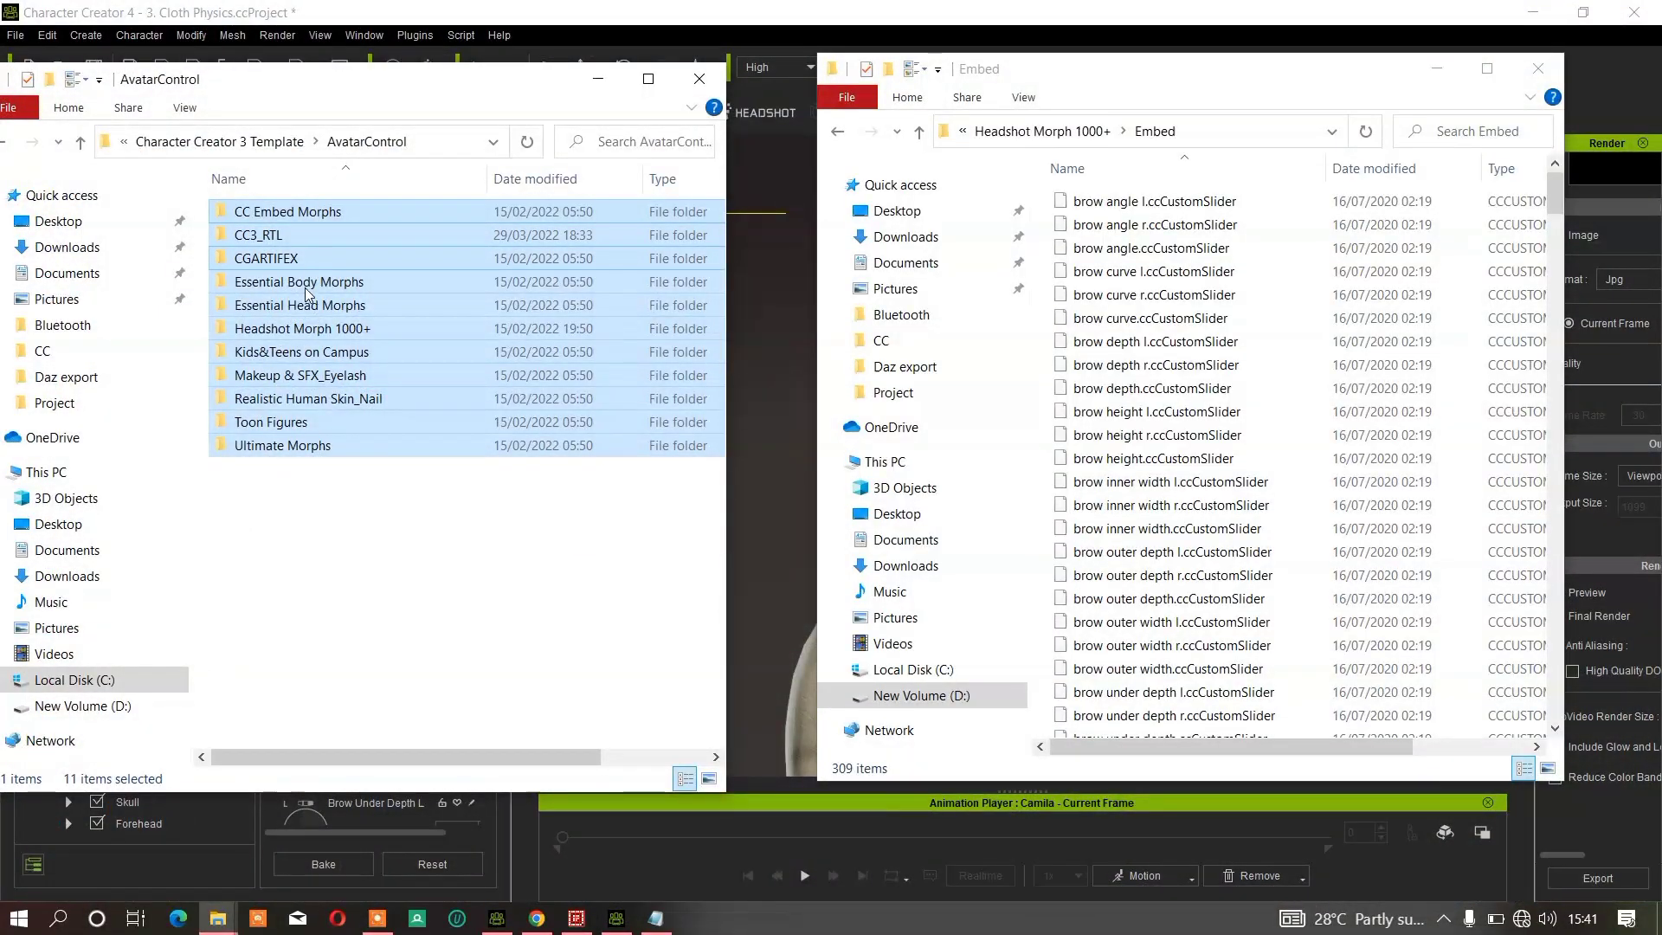
double_click(308, 329)
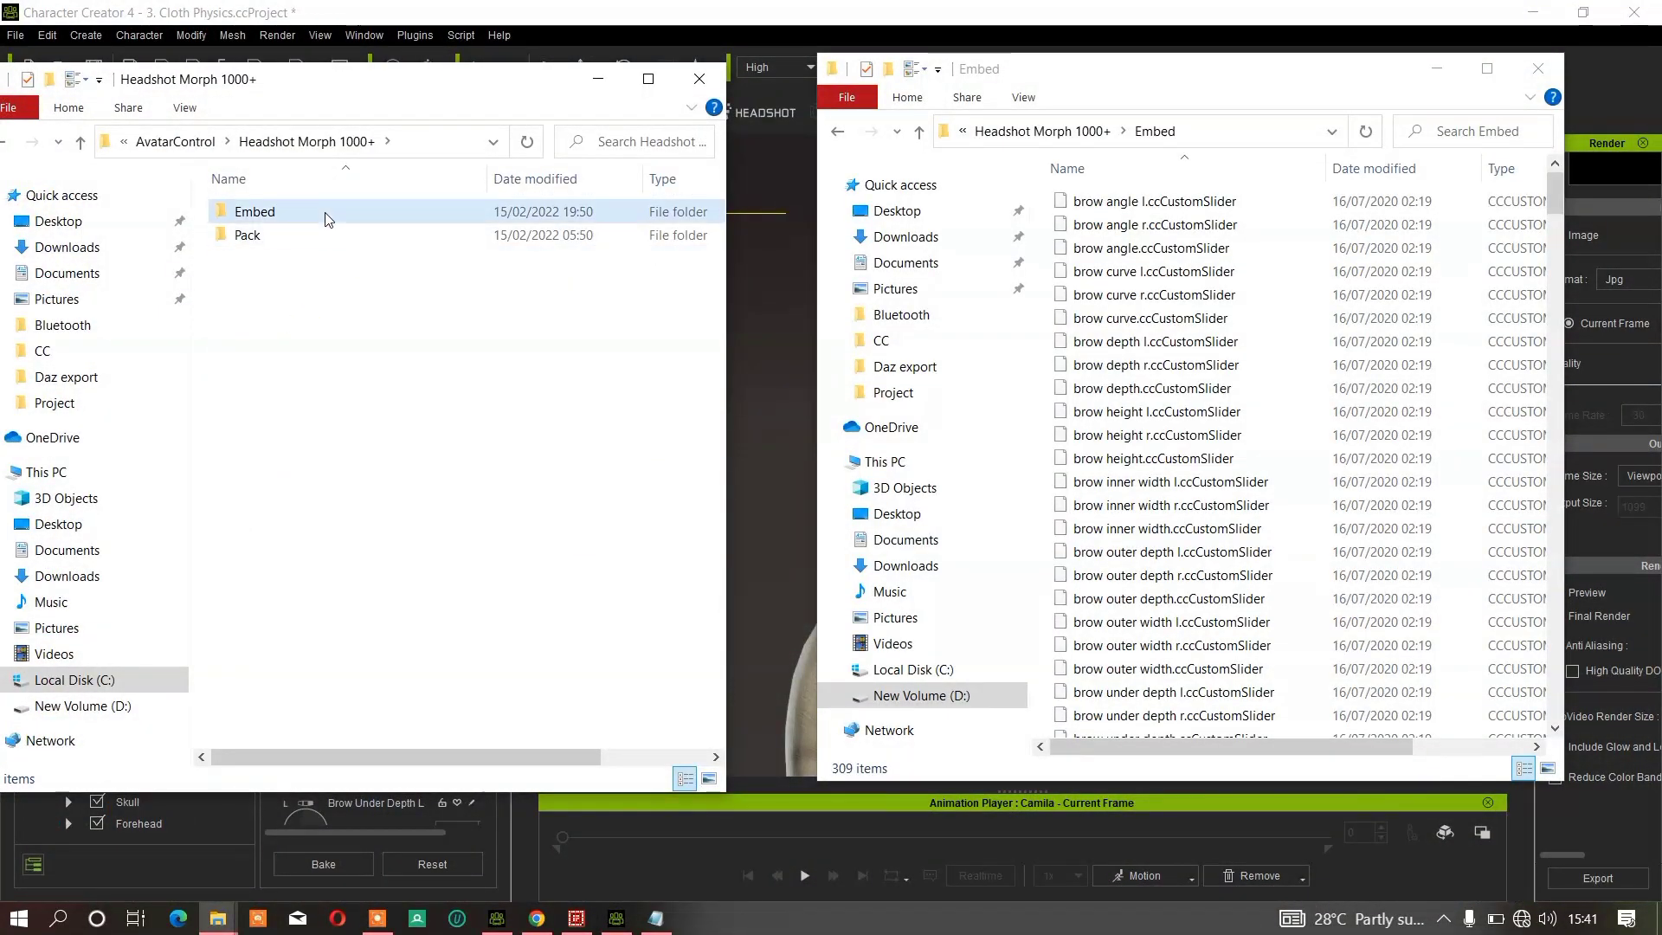
double_click(326, 211)
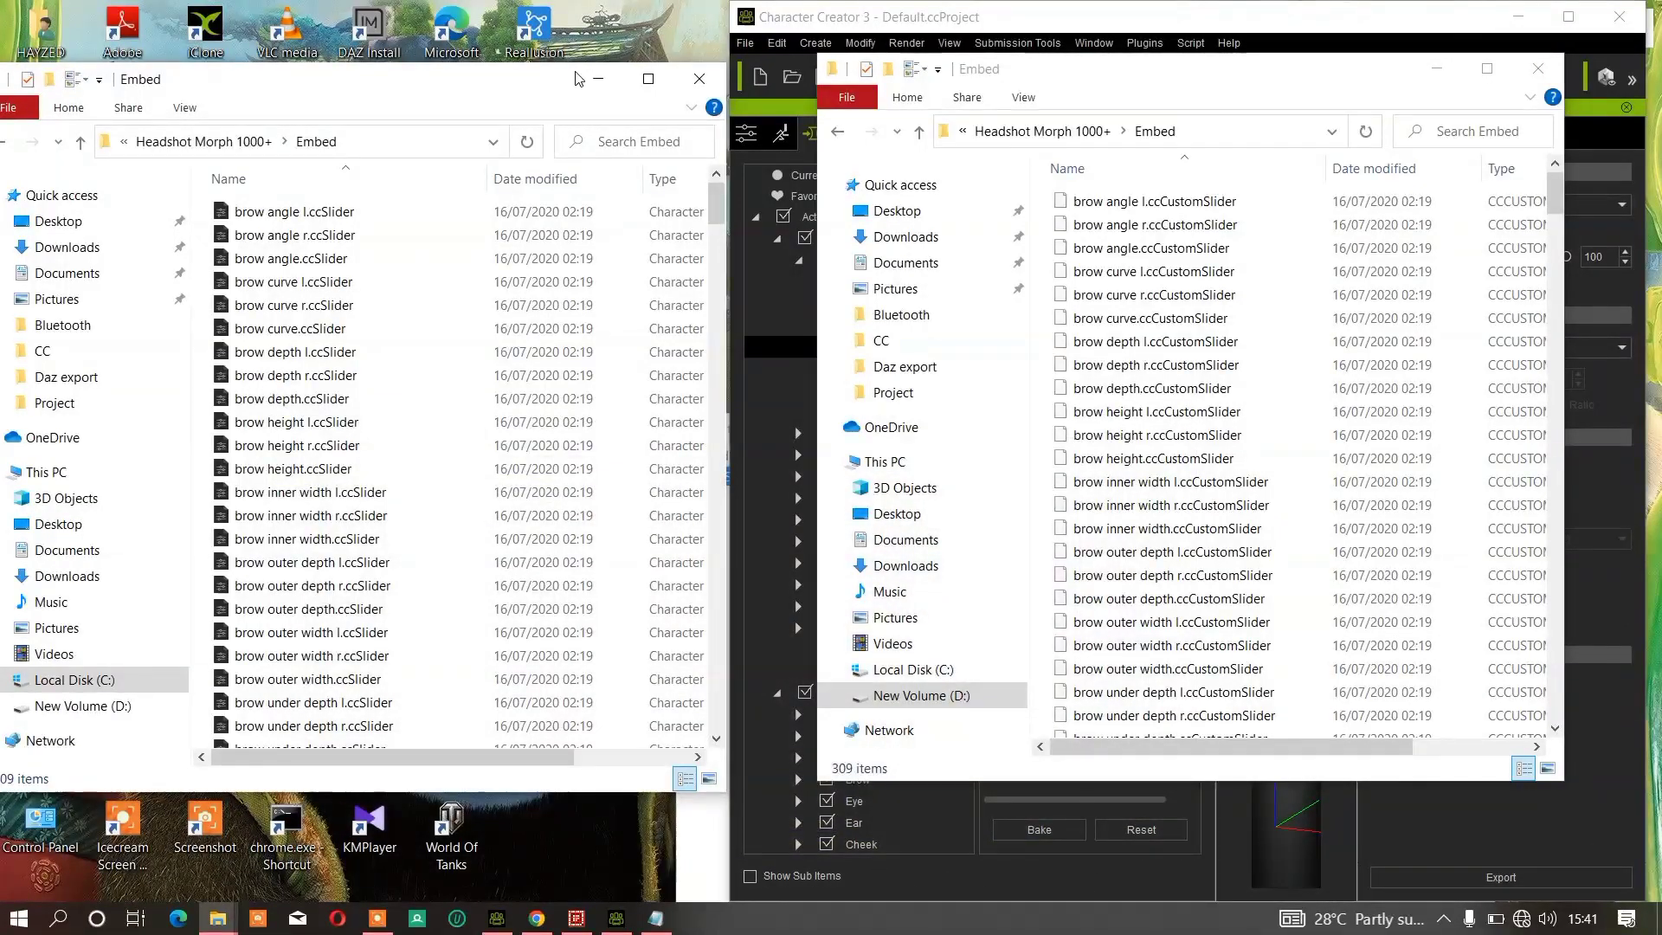
Step: Minimize the left folder window, then restore the Embed folder window
left_click(699, 78)
right_click(629, 148)
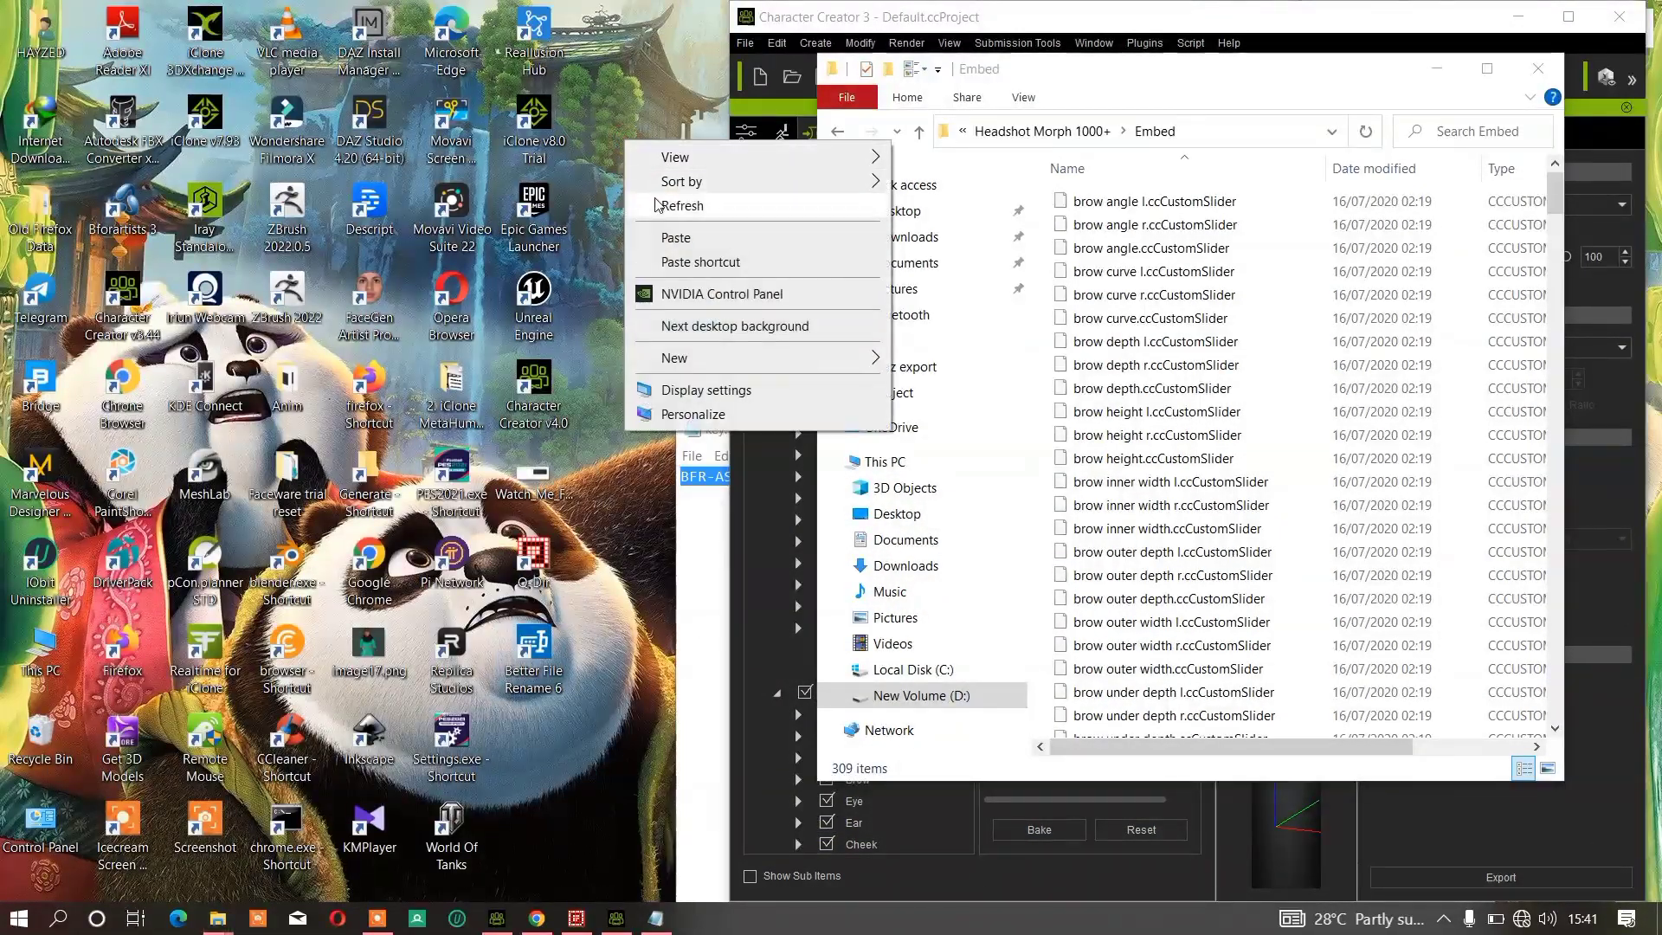
key("Escape")
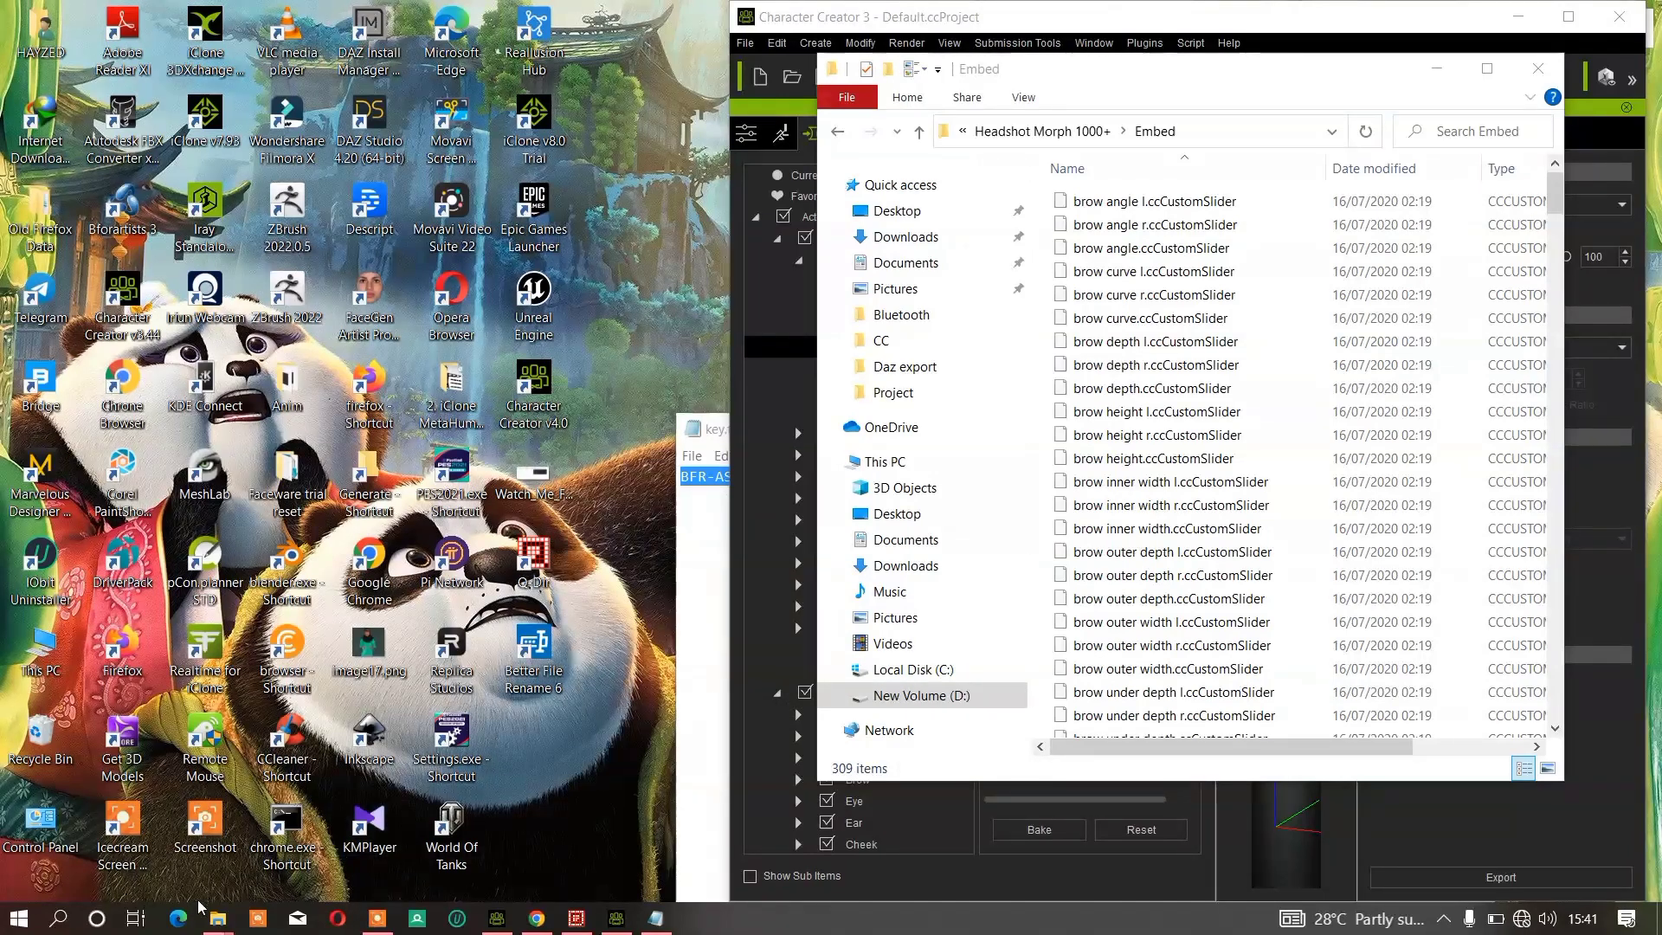
mouse_move(218, 921)
left_click(251, 756)
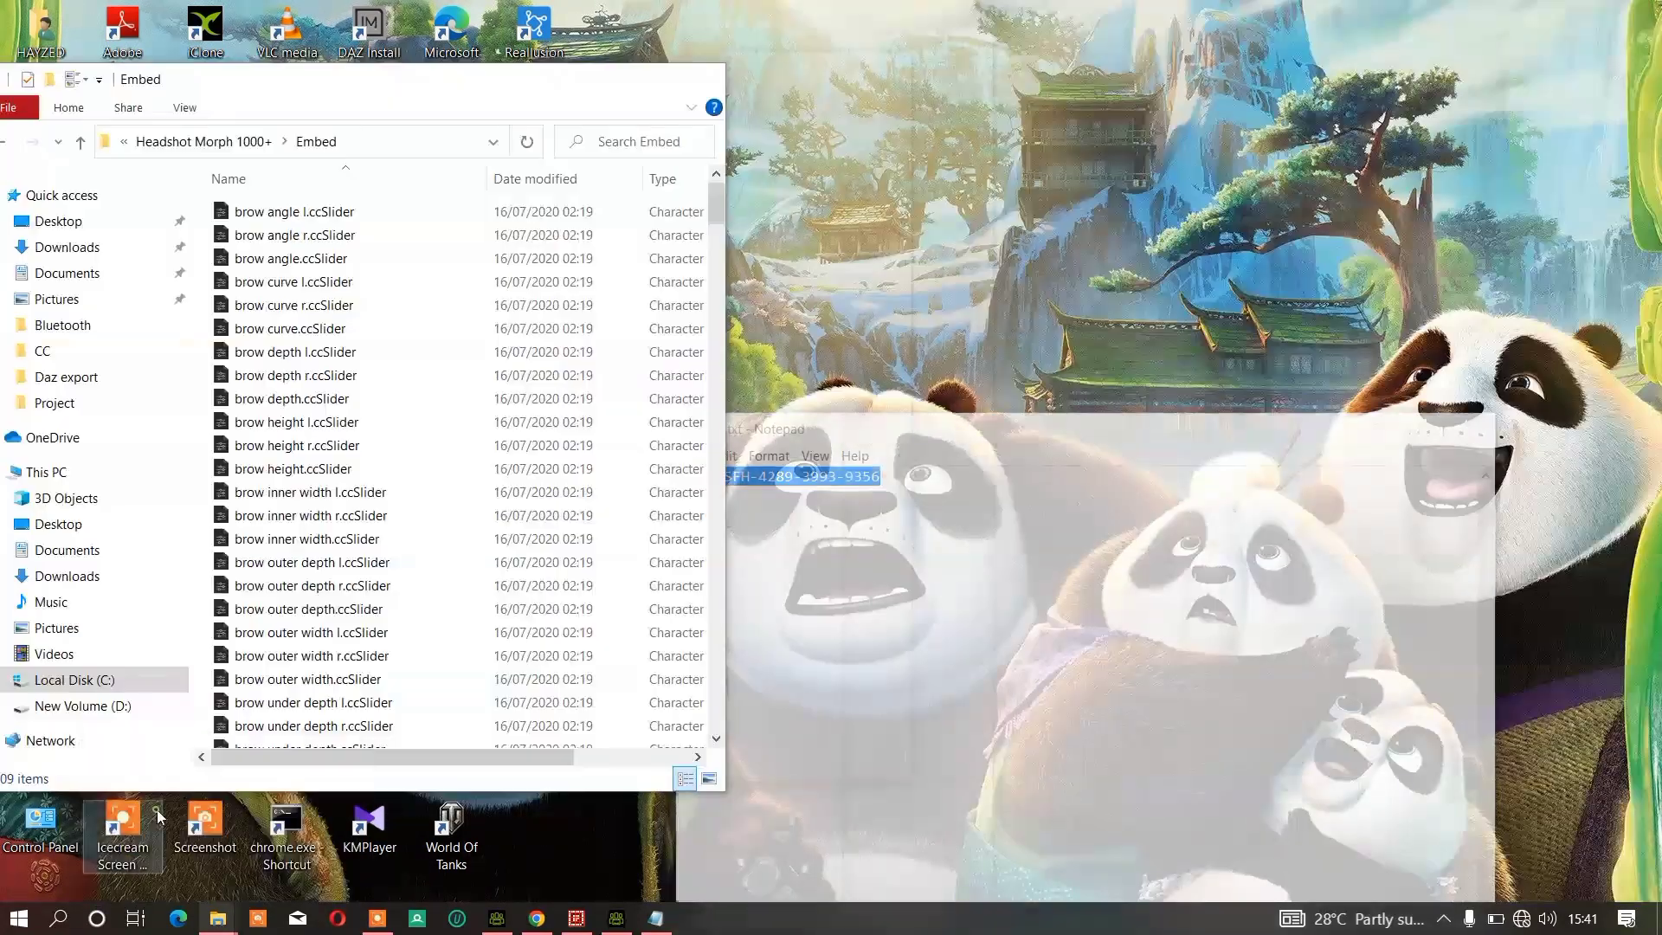
Step: Open key.txt from Downloads > Documents > Better File Rename 6.26 [FileCR] > Better File Rename 6.26
left_click(67, 247)
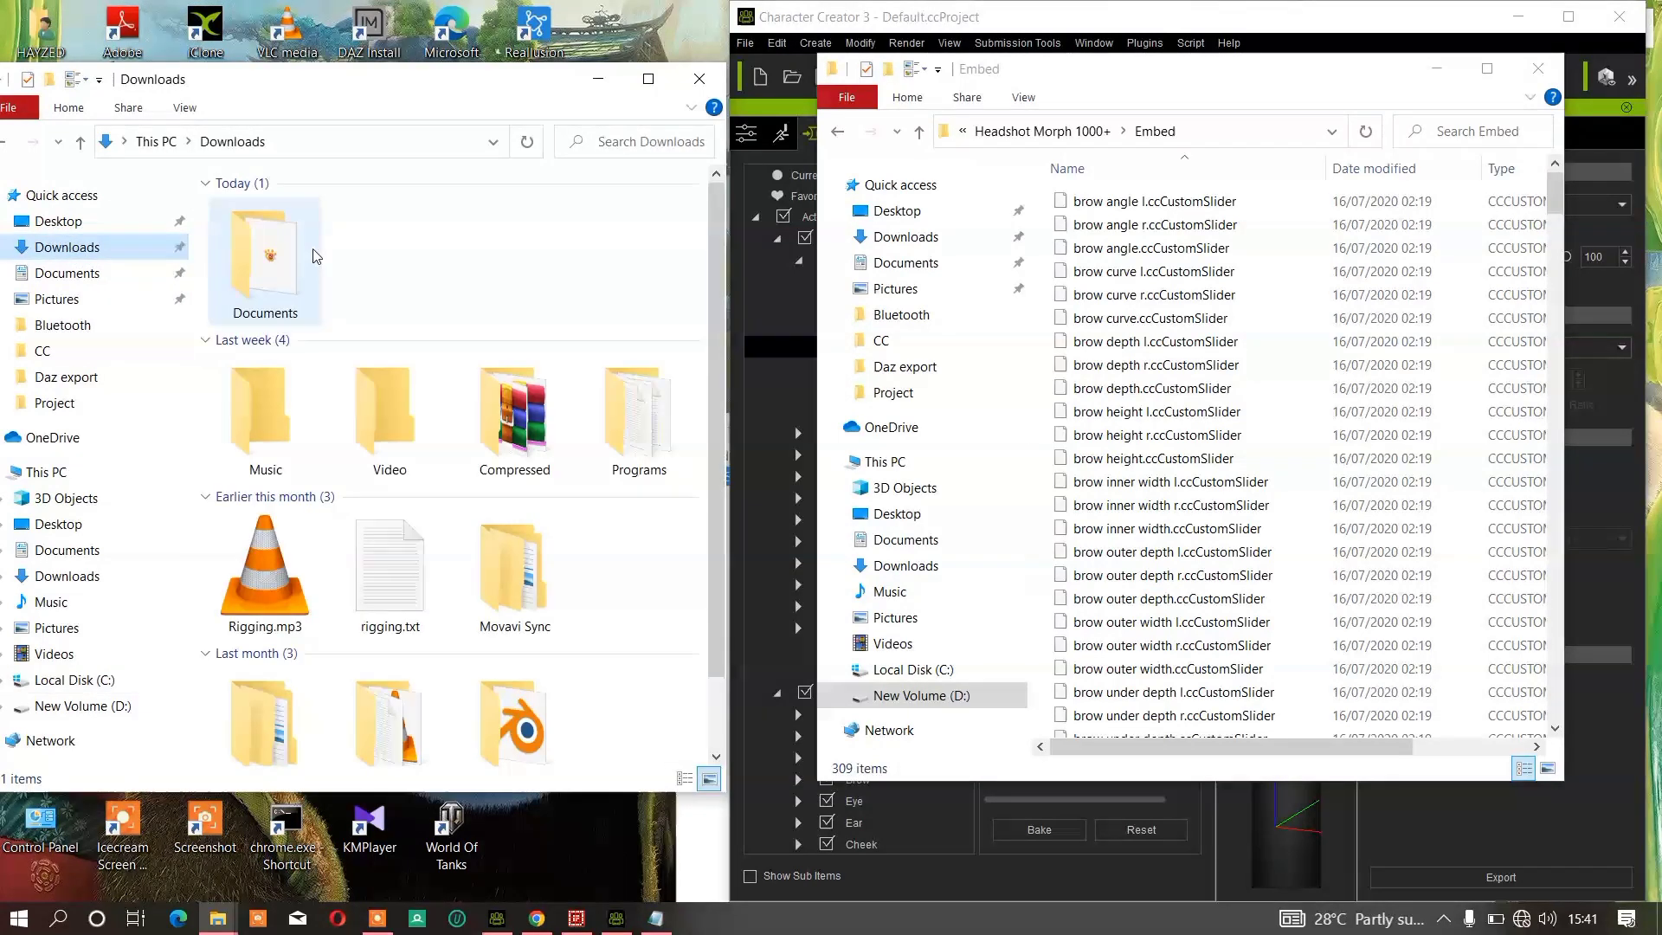
left_click(270, 253)
double_click(269, 254)
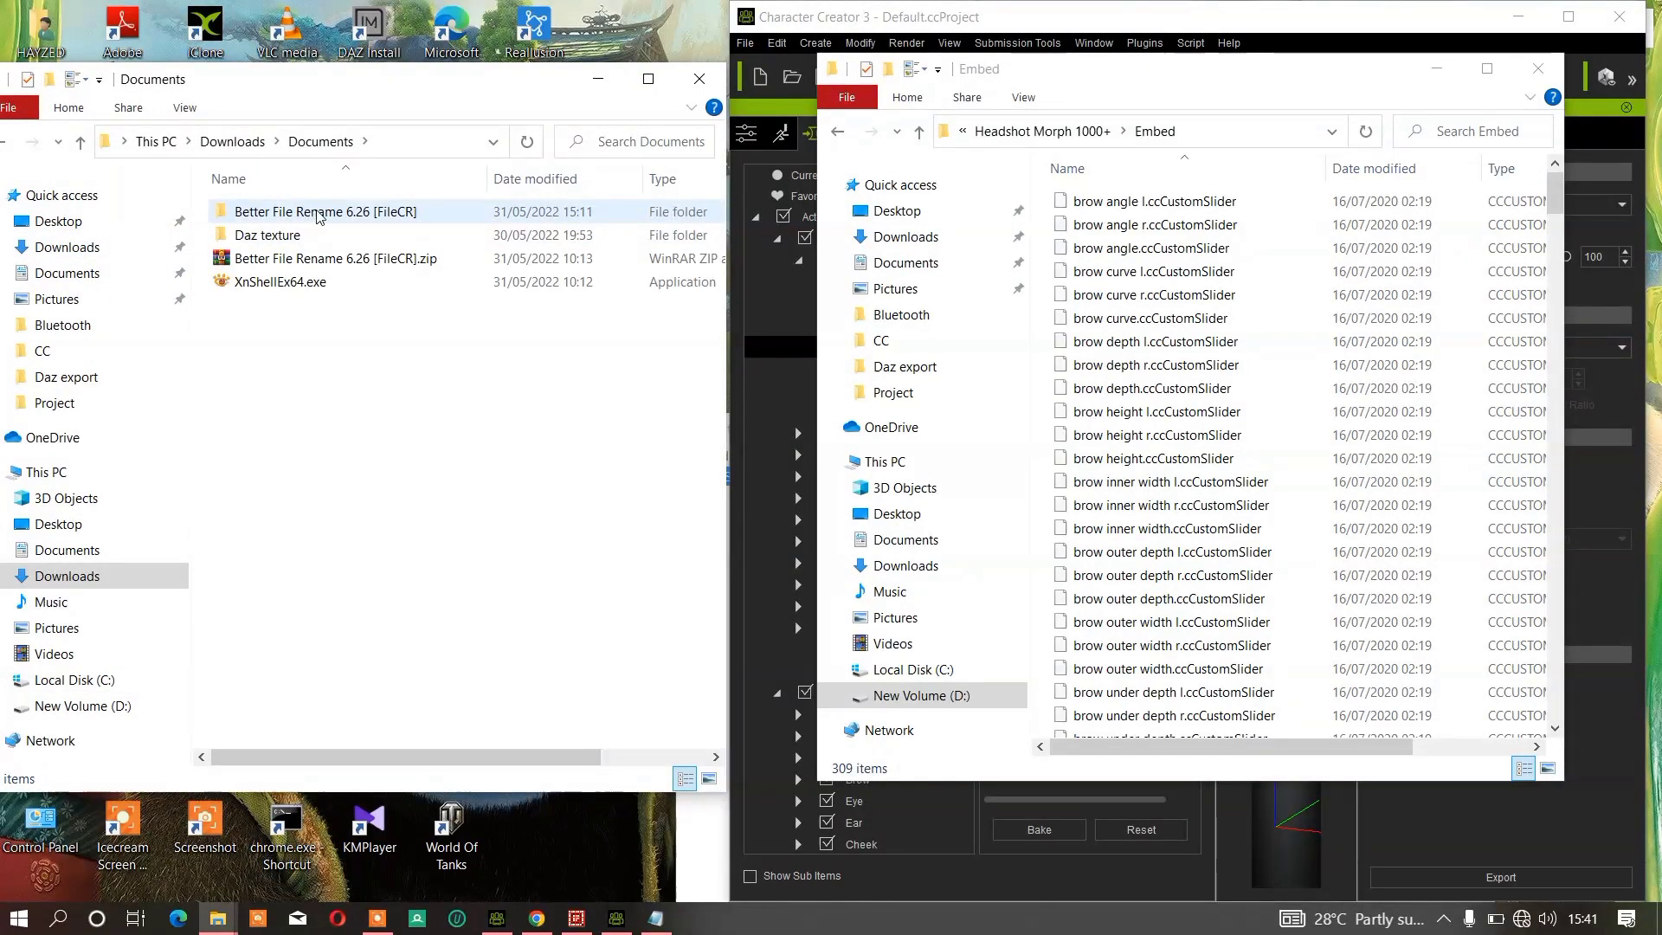
left_click(336, 225)
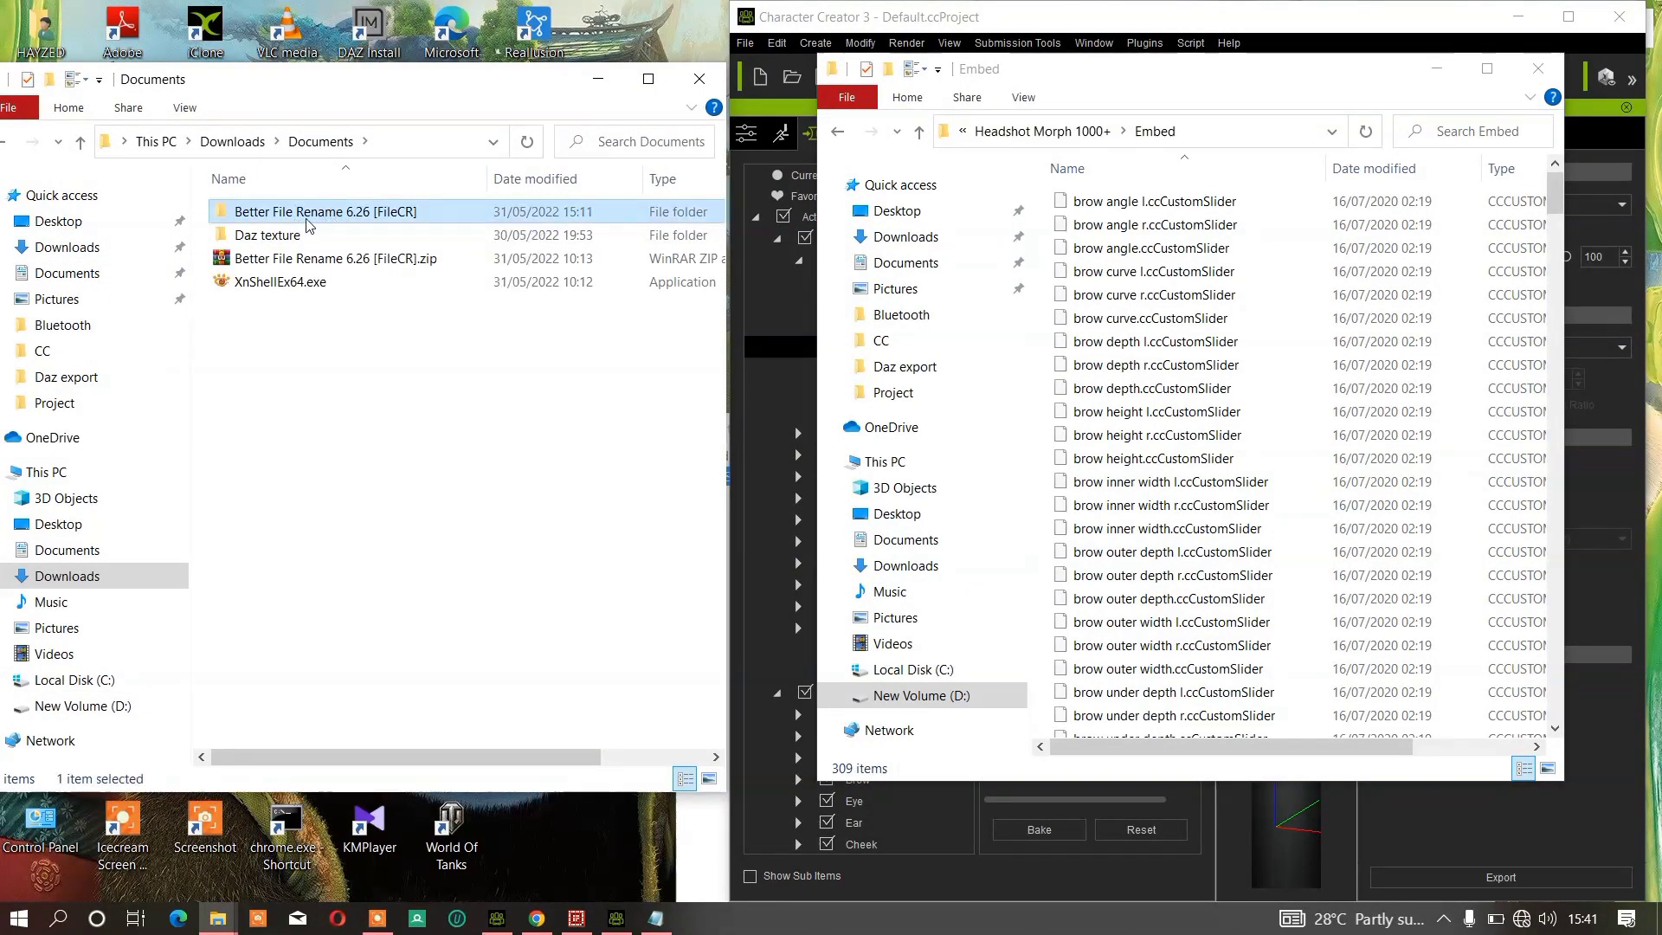
double_click(308, 221)
double_click(286, 213)
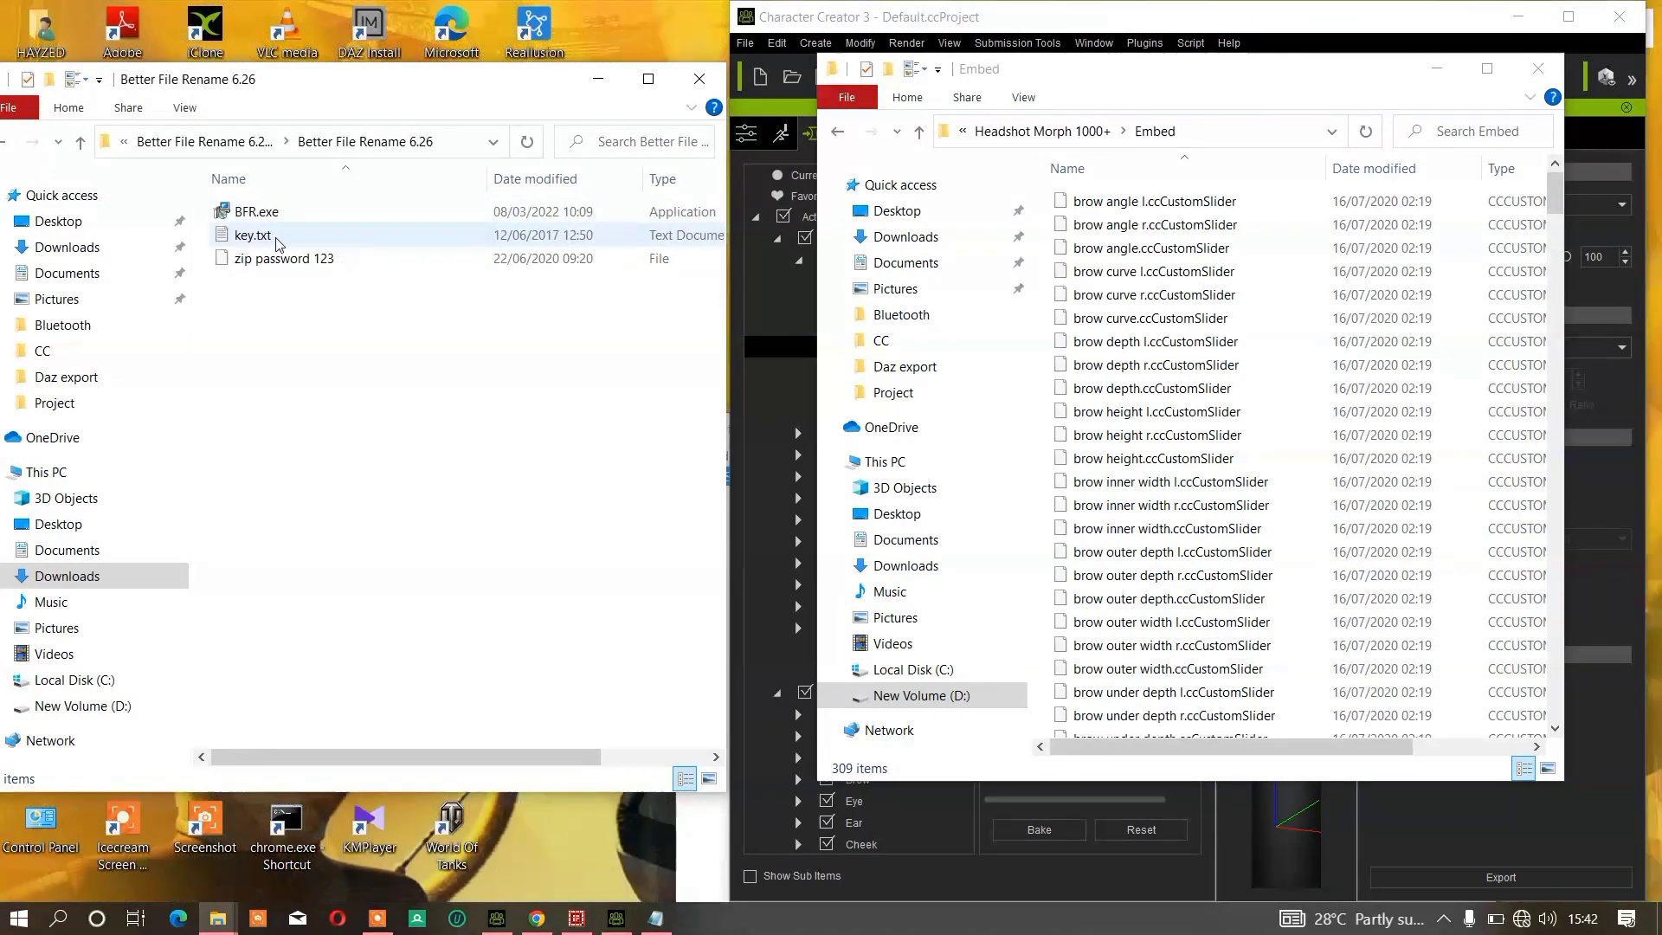
double_click(277, 240)
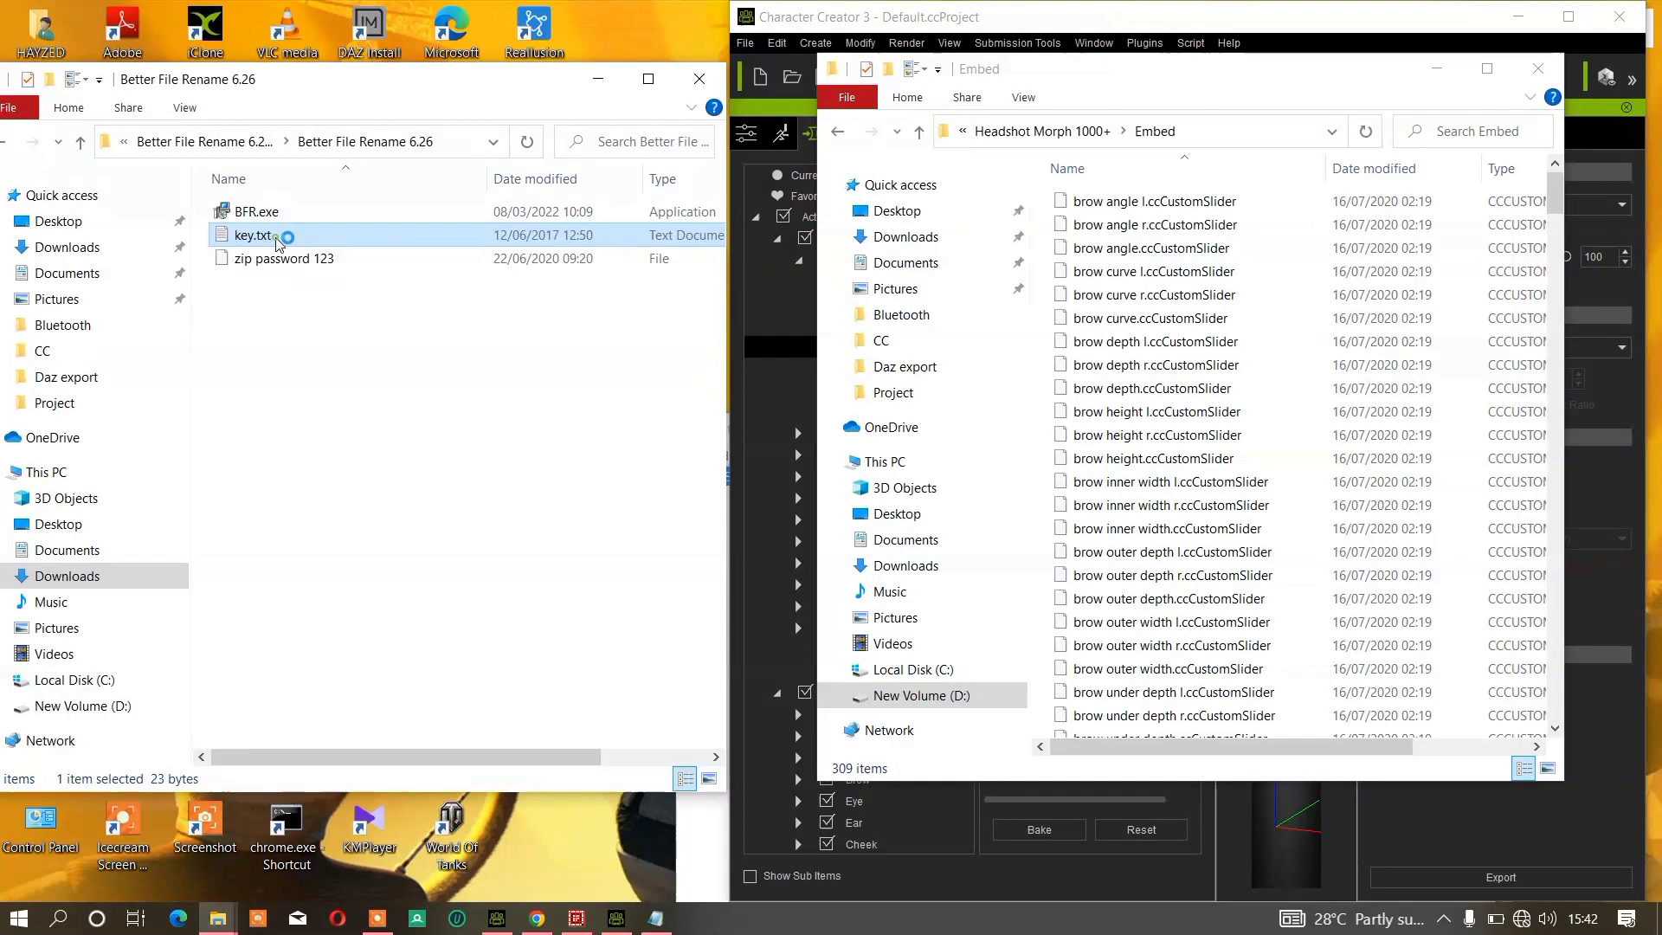
Step: Move the Notepad licence key window aside and minimize the Better File Rename folder window
left_click_drag(264, 180, 522, 359)
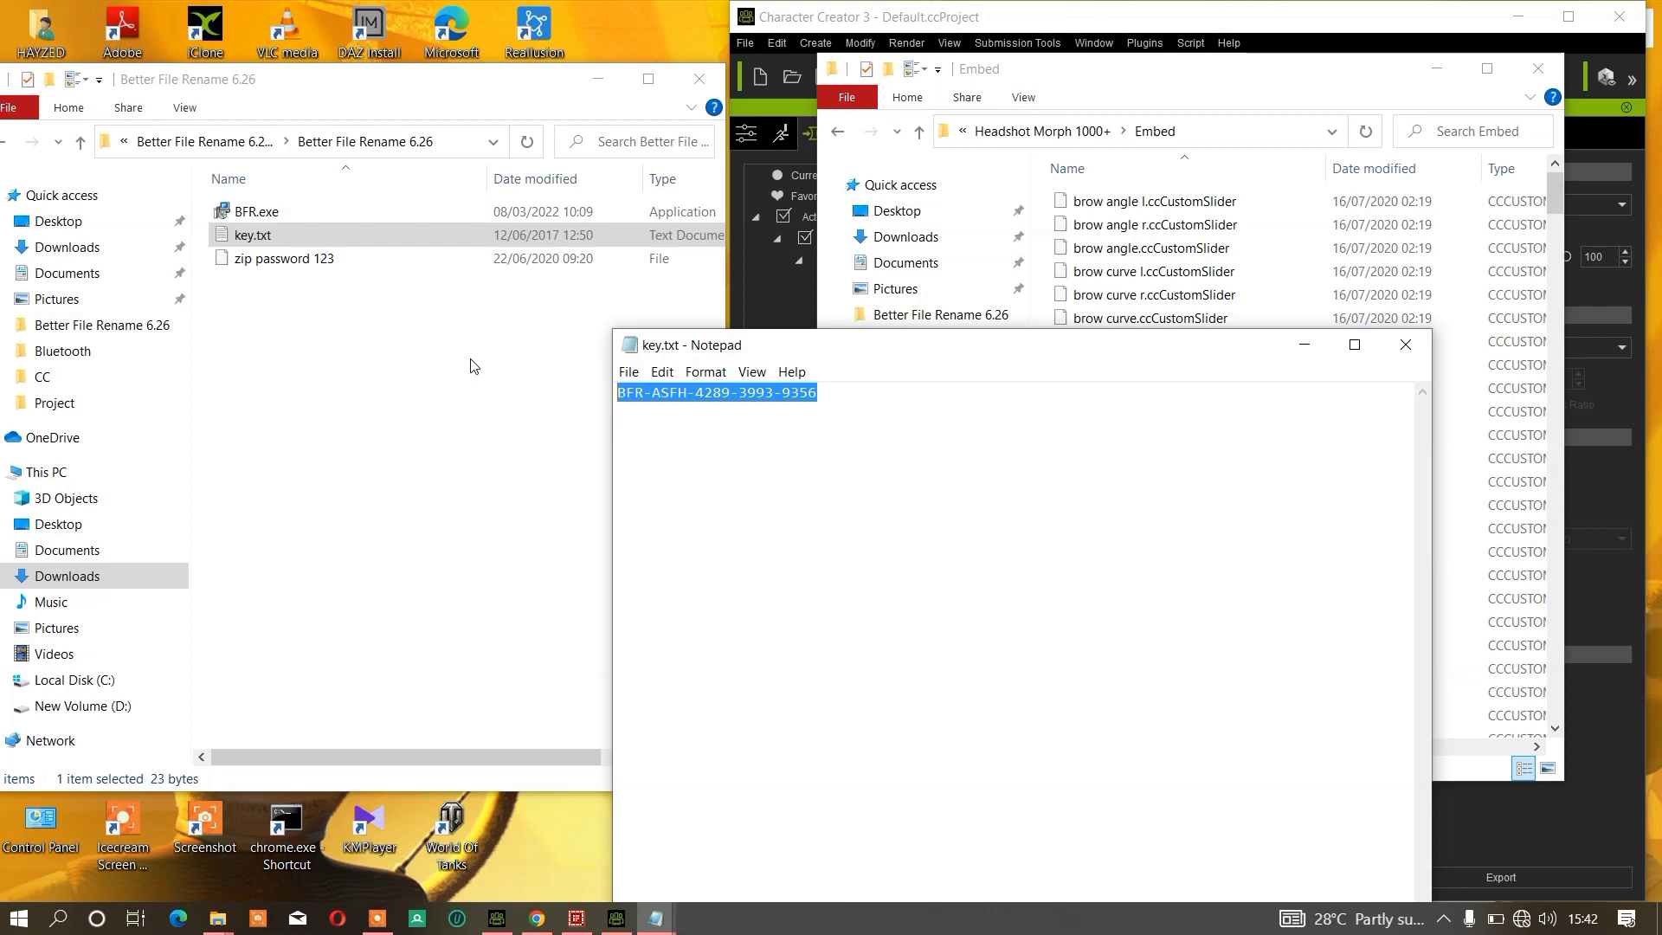
left_click(343, 371)
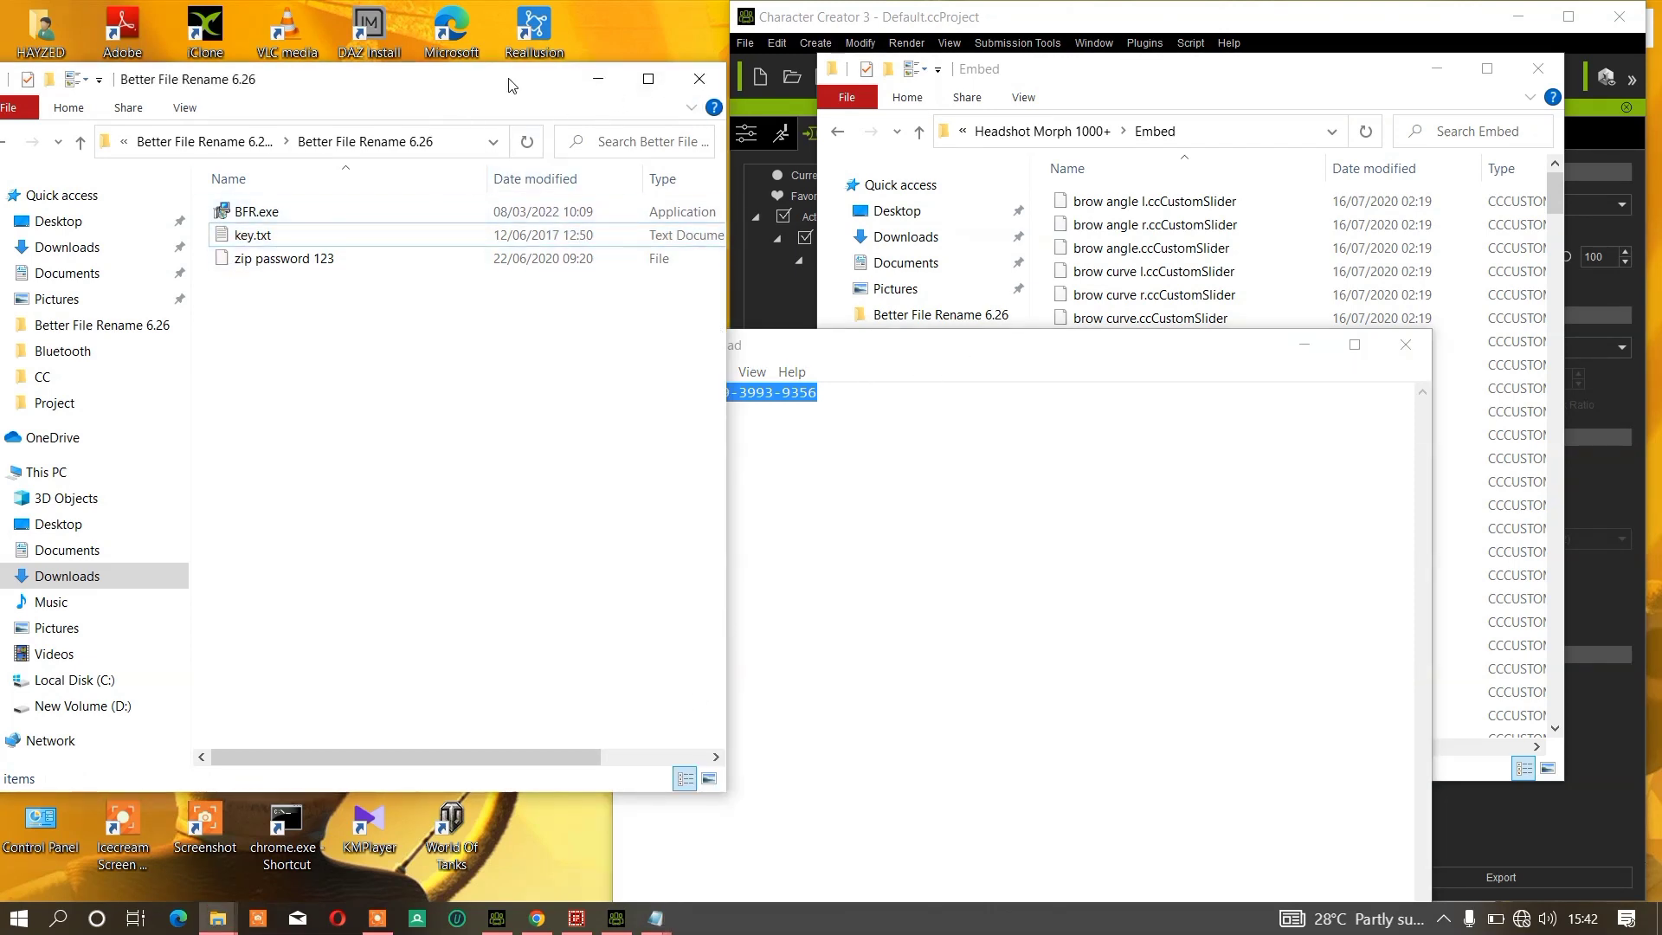
left_click(598, 78)
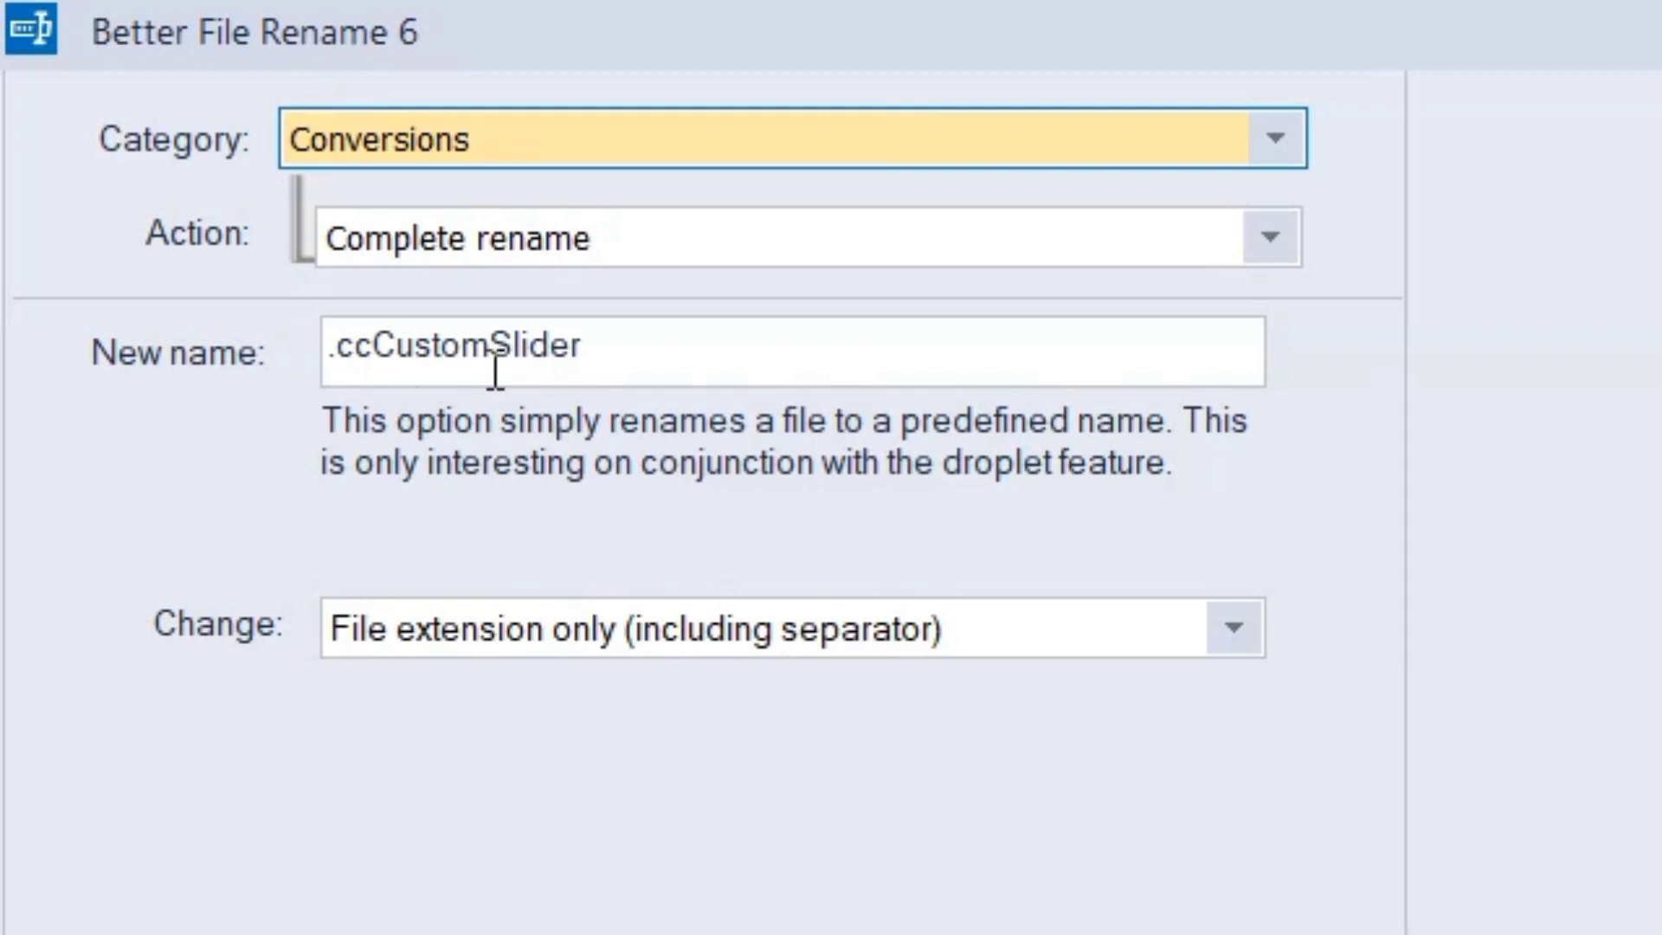
Step: Keep the Change option at File extension only (including separator) for the .ccCustomSlider rename
left_click(618, 641)
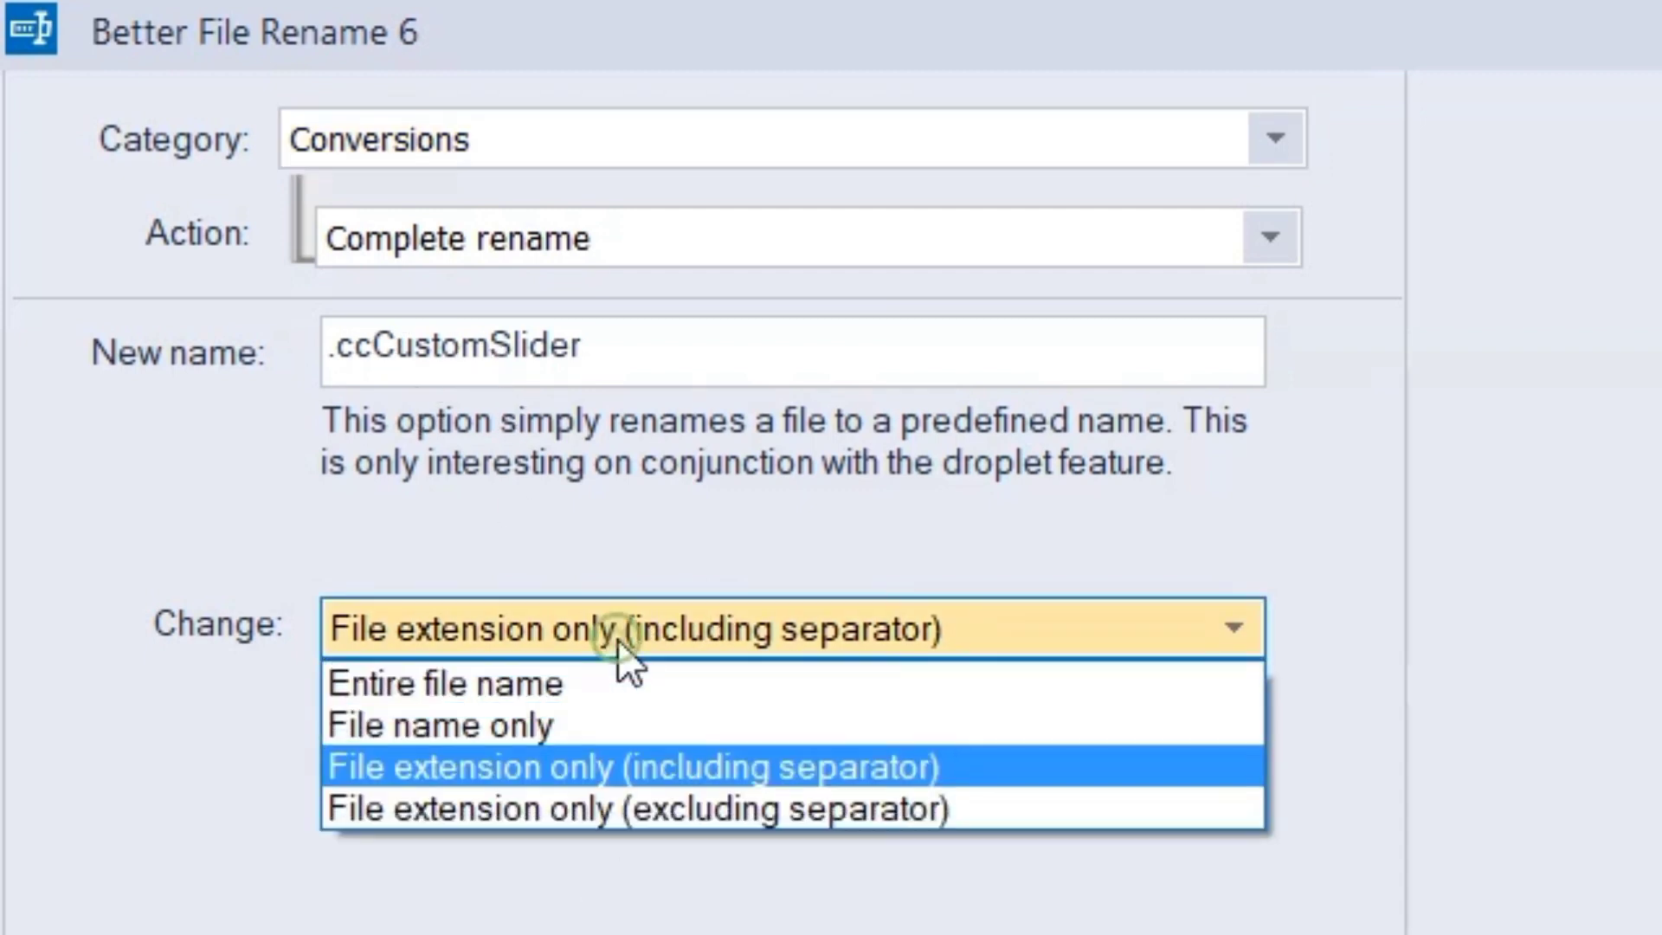
left_click(618, 641)
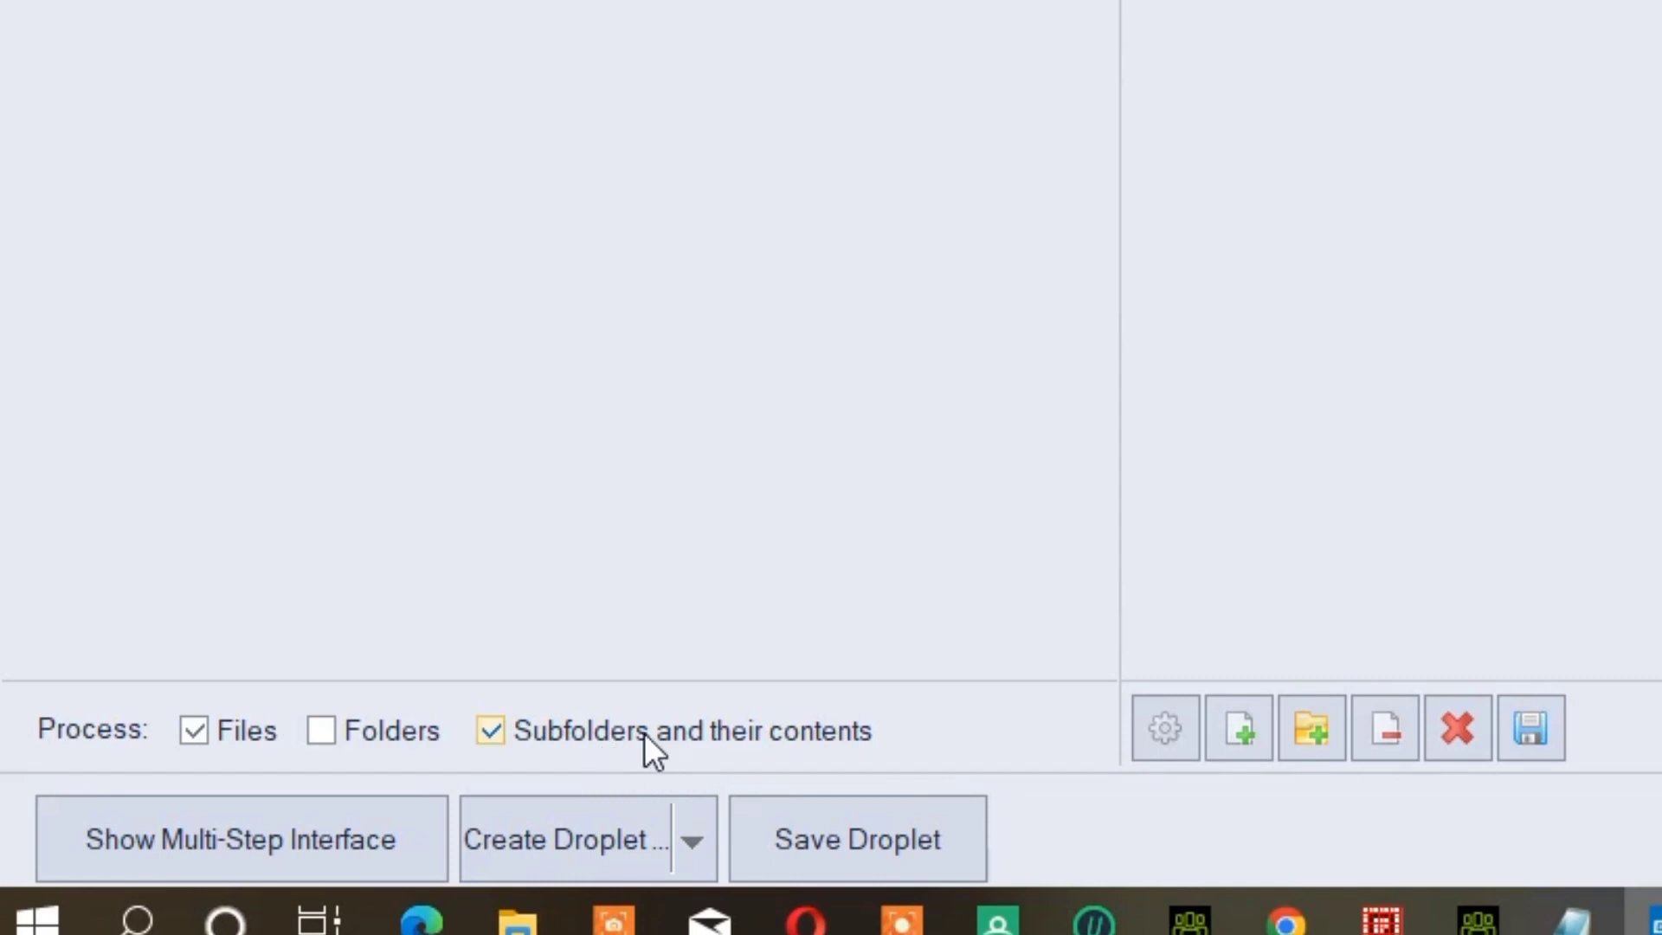
Step: In Explorer, go up from Embed to D:'s Avatar Control folder to check the Headshot Morph 1000+ path
mouse_move(547, 933)
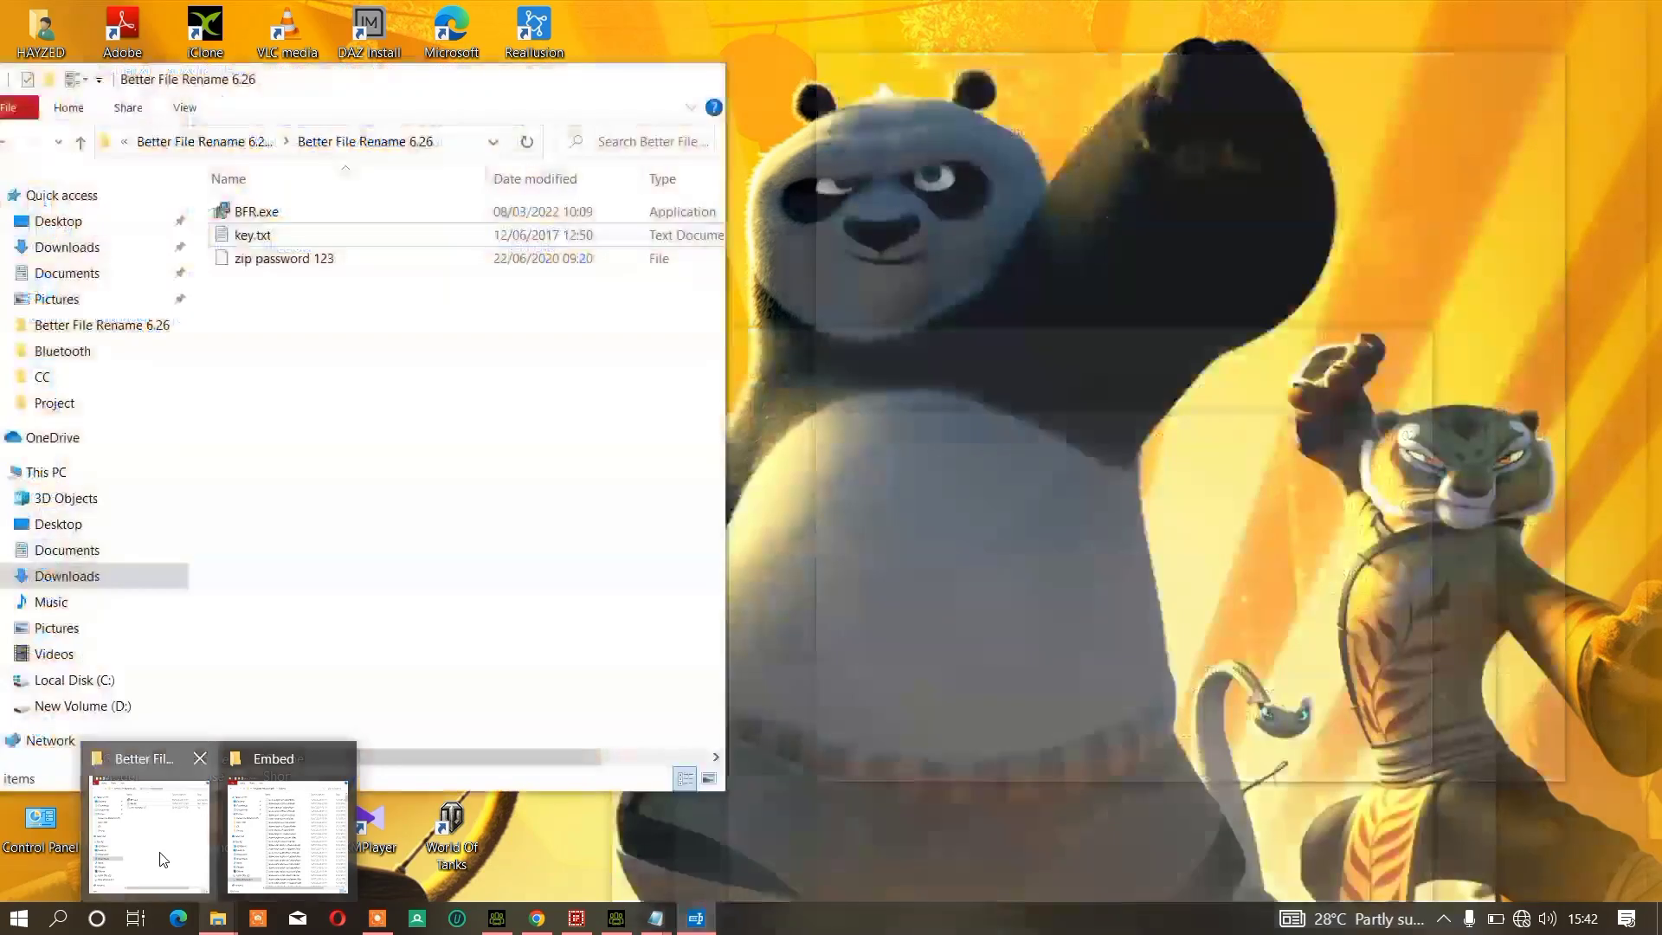
left_click(149, 831)
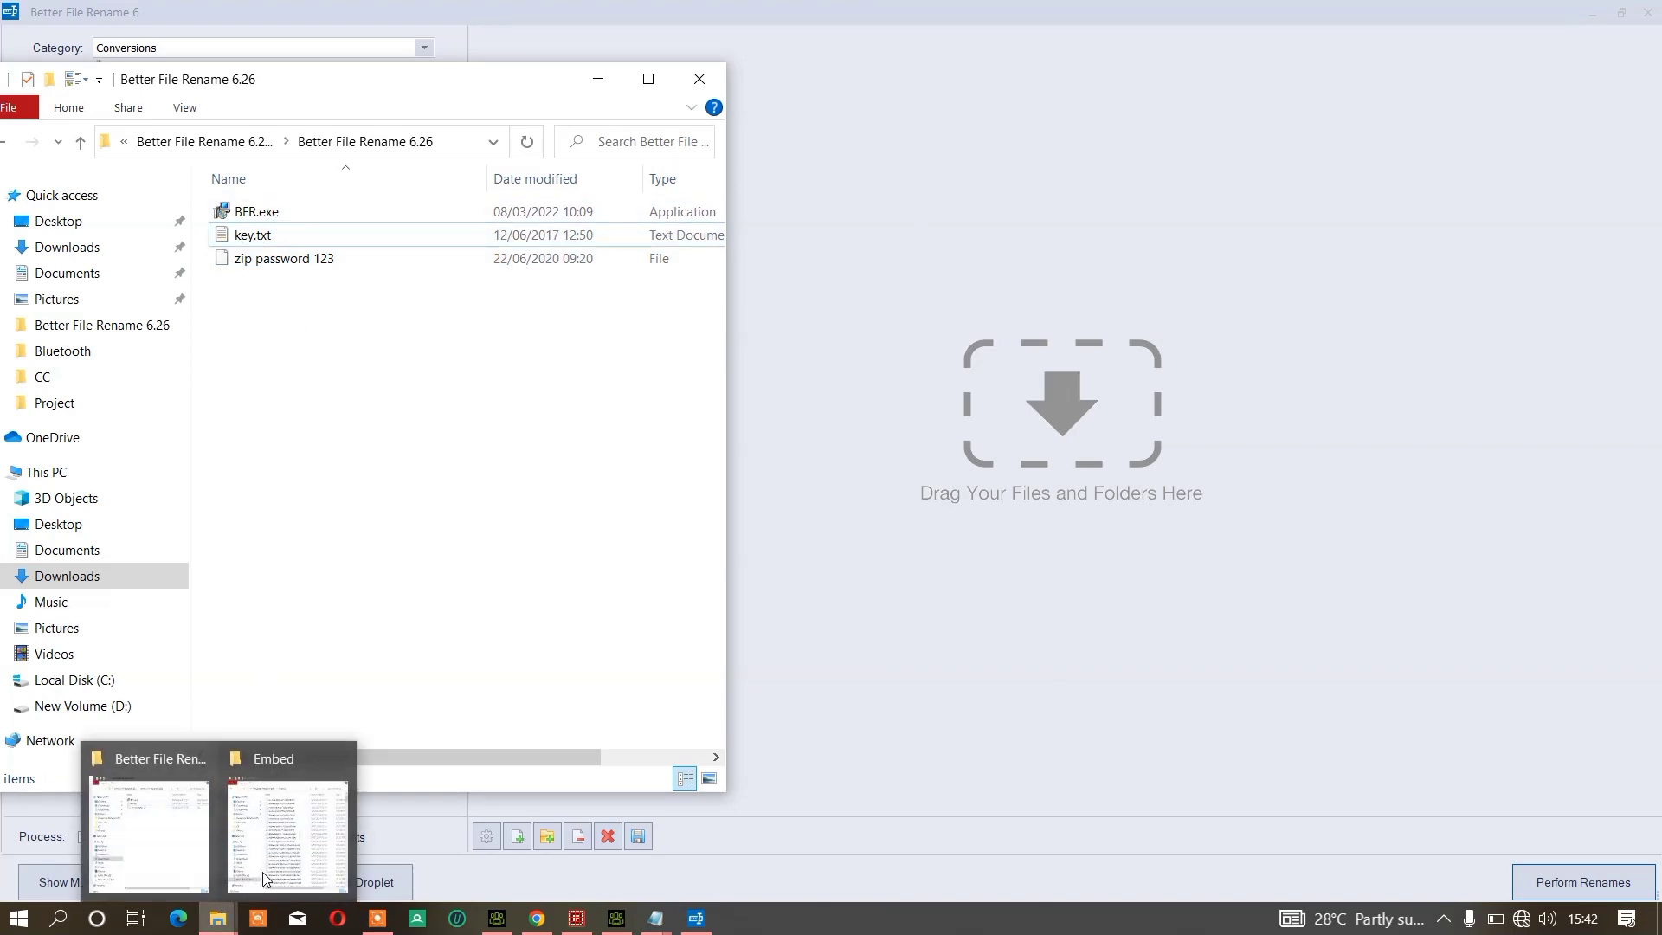
left_click(266, 879)
left_click(916, 135)
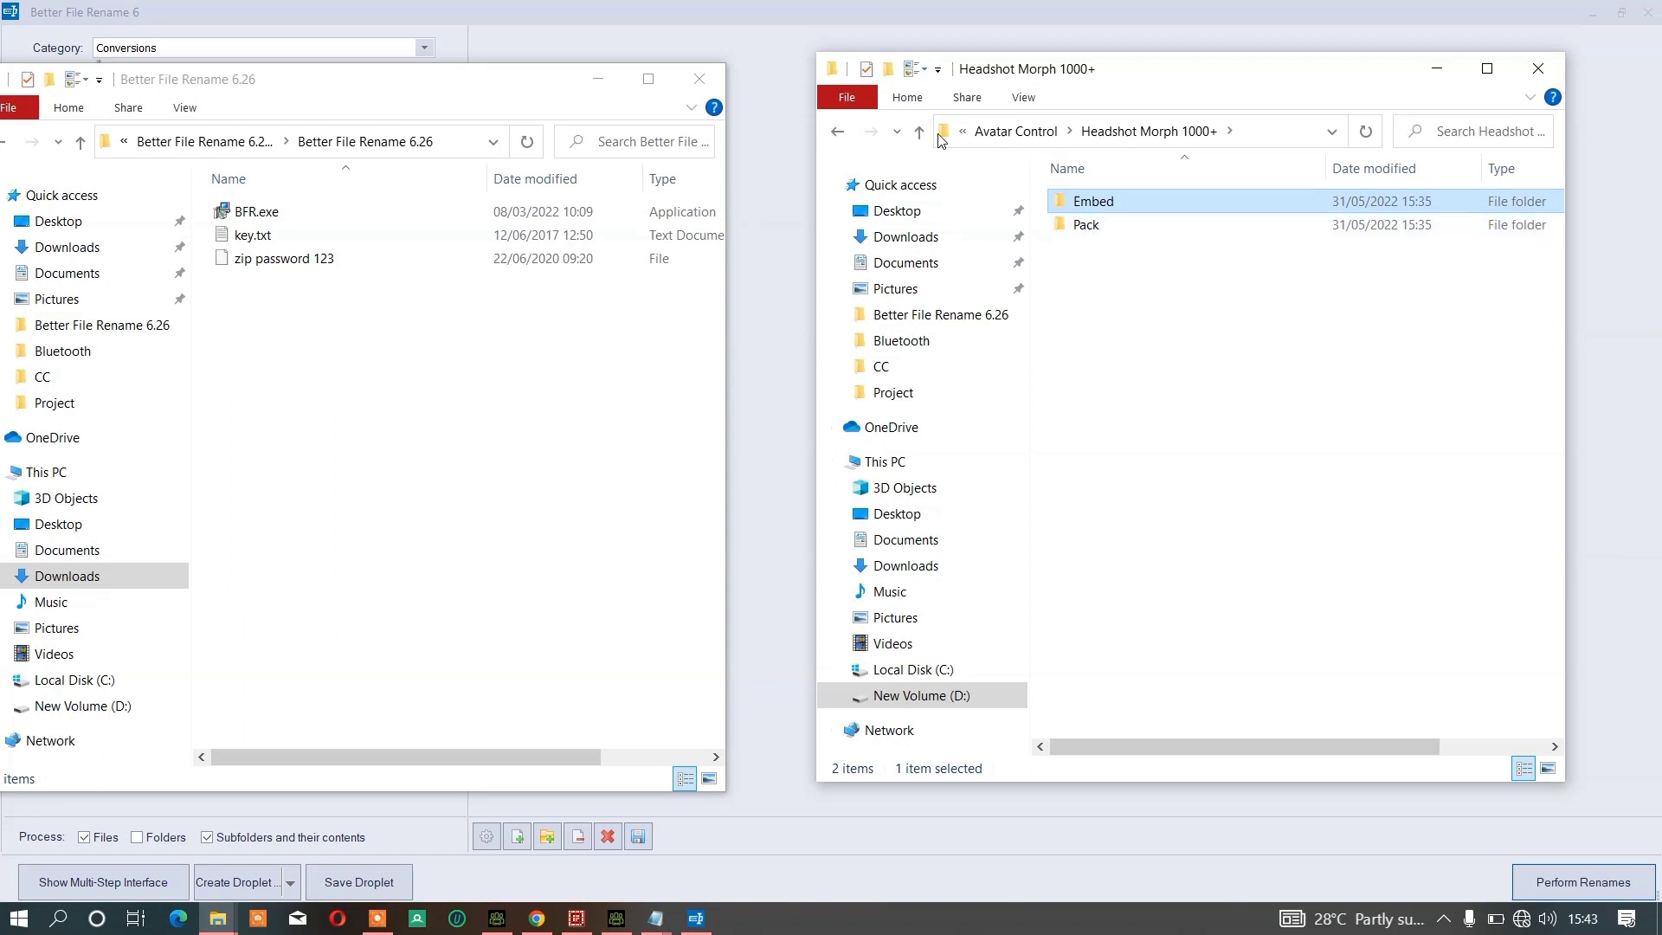
left_click(920, 132)
Step: Add the Headshot Morph 1000+ folder to Better File Rename through Browse for Folder
left_click(785, 236)
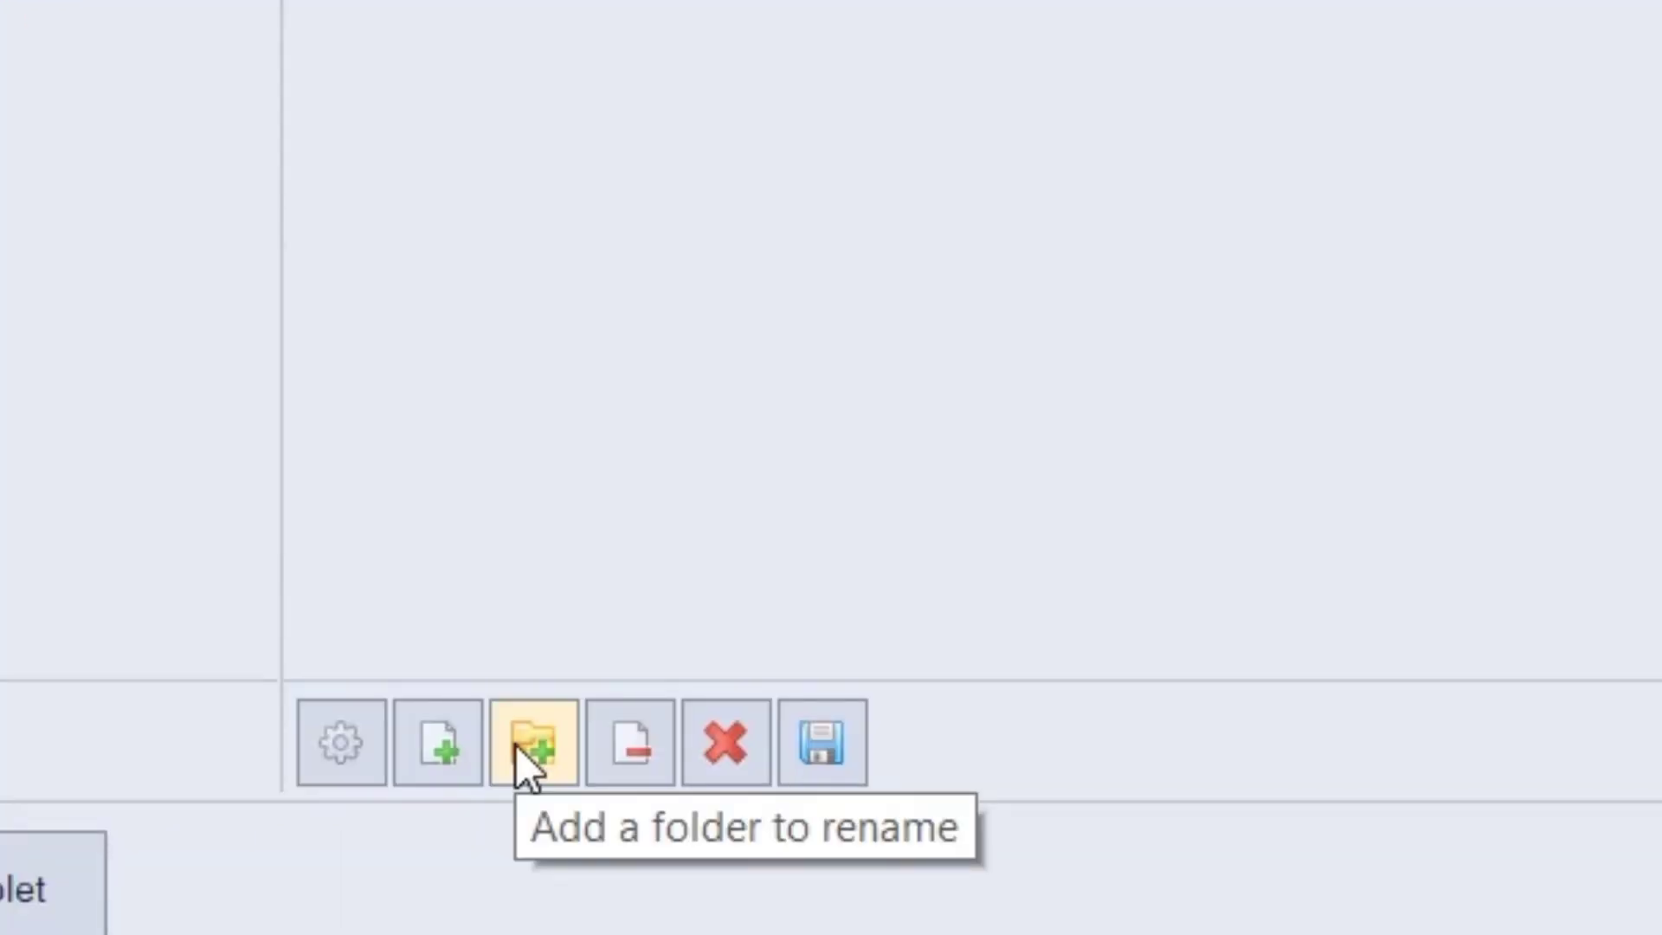
left_click(516, 745)
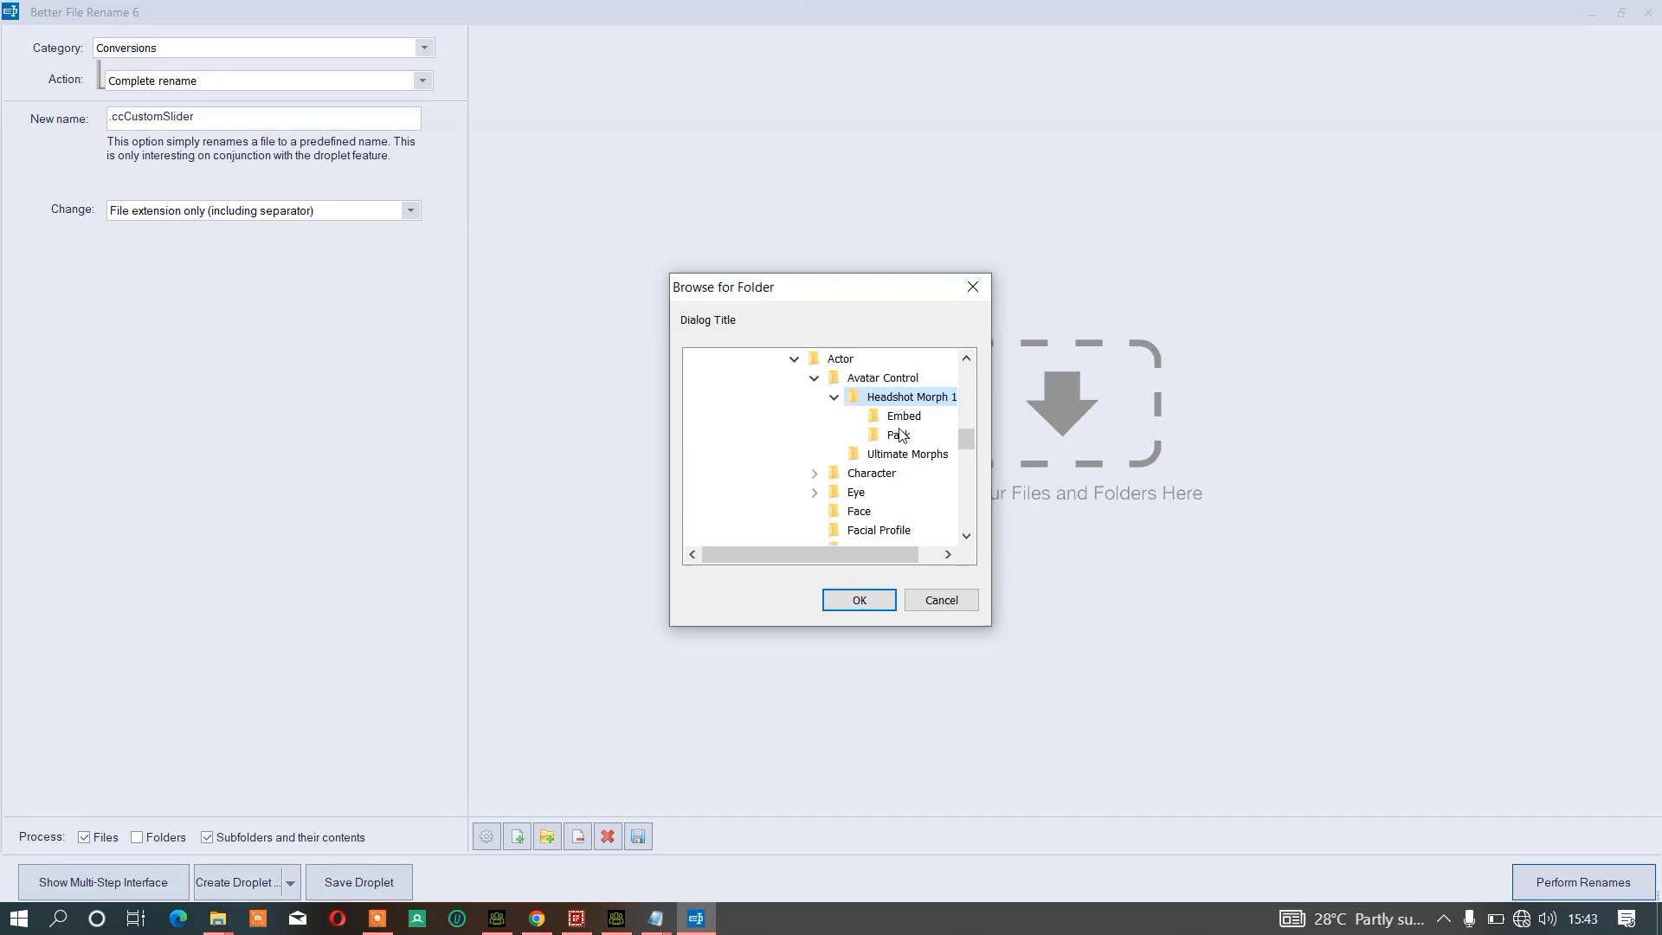
left_click(899, 397)
double_click(892, 398)
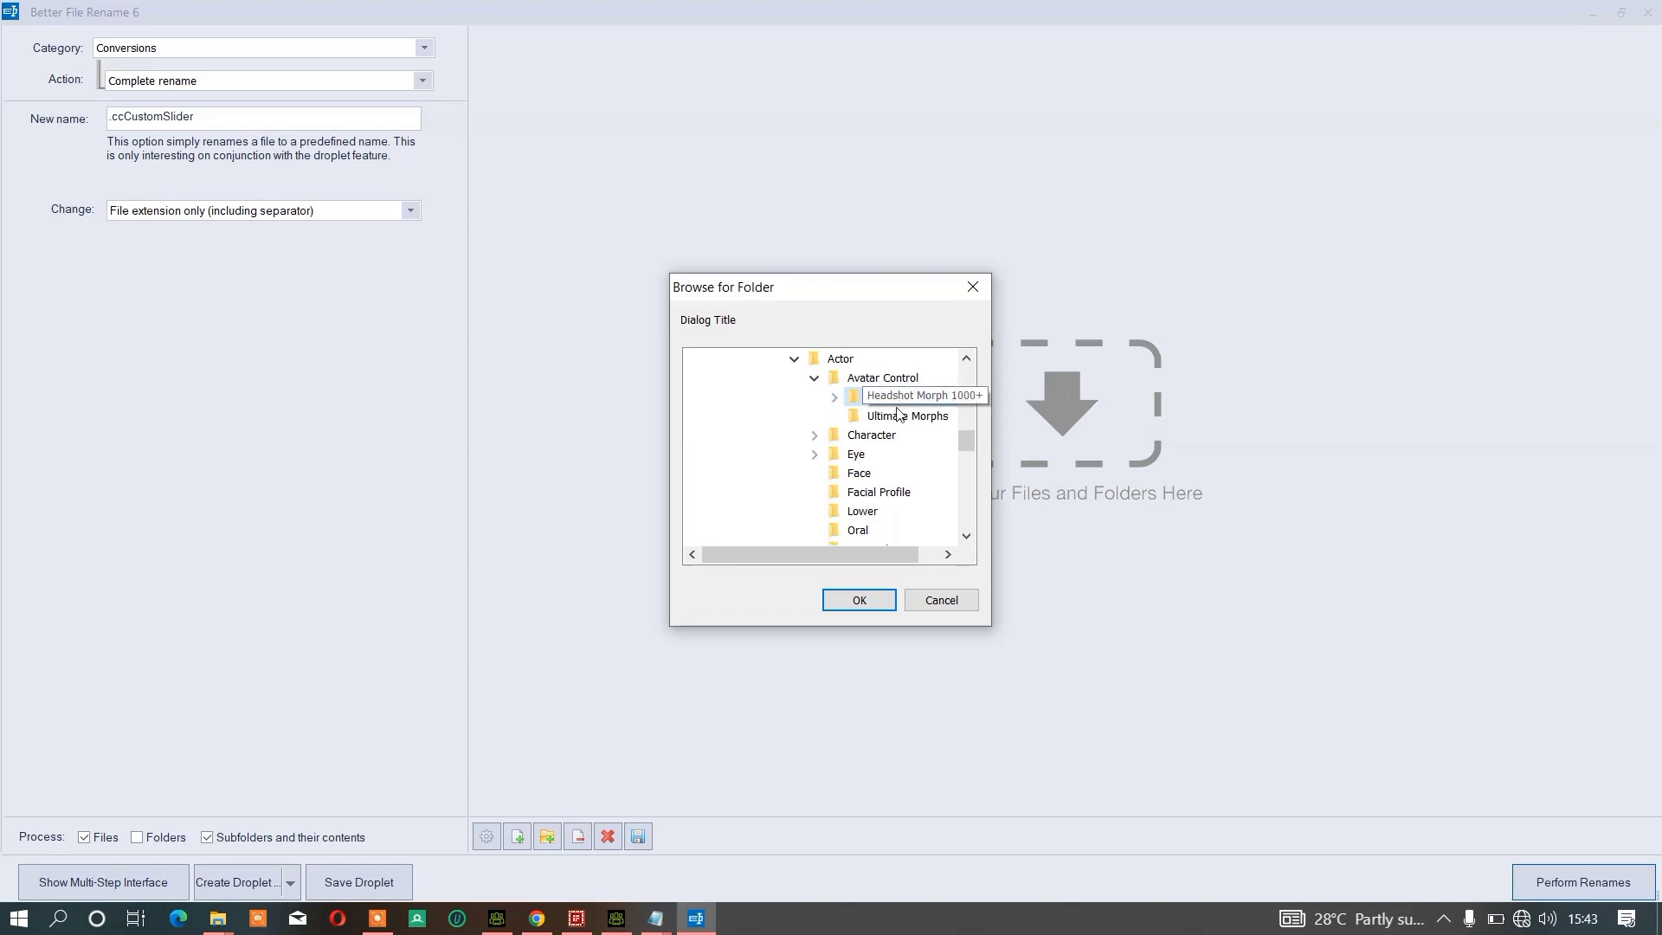
left_click(860, 600)
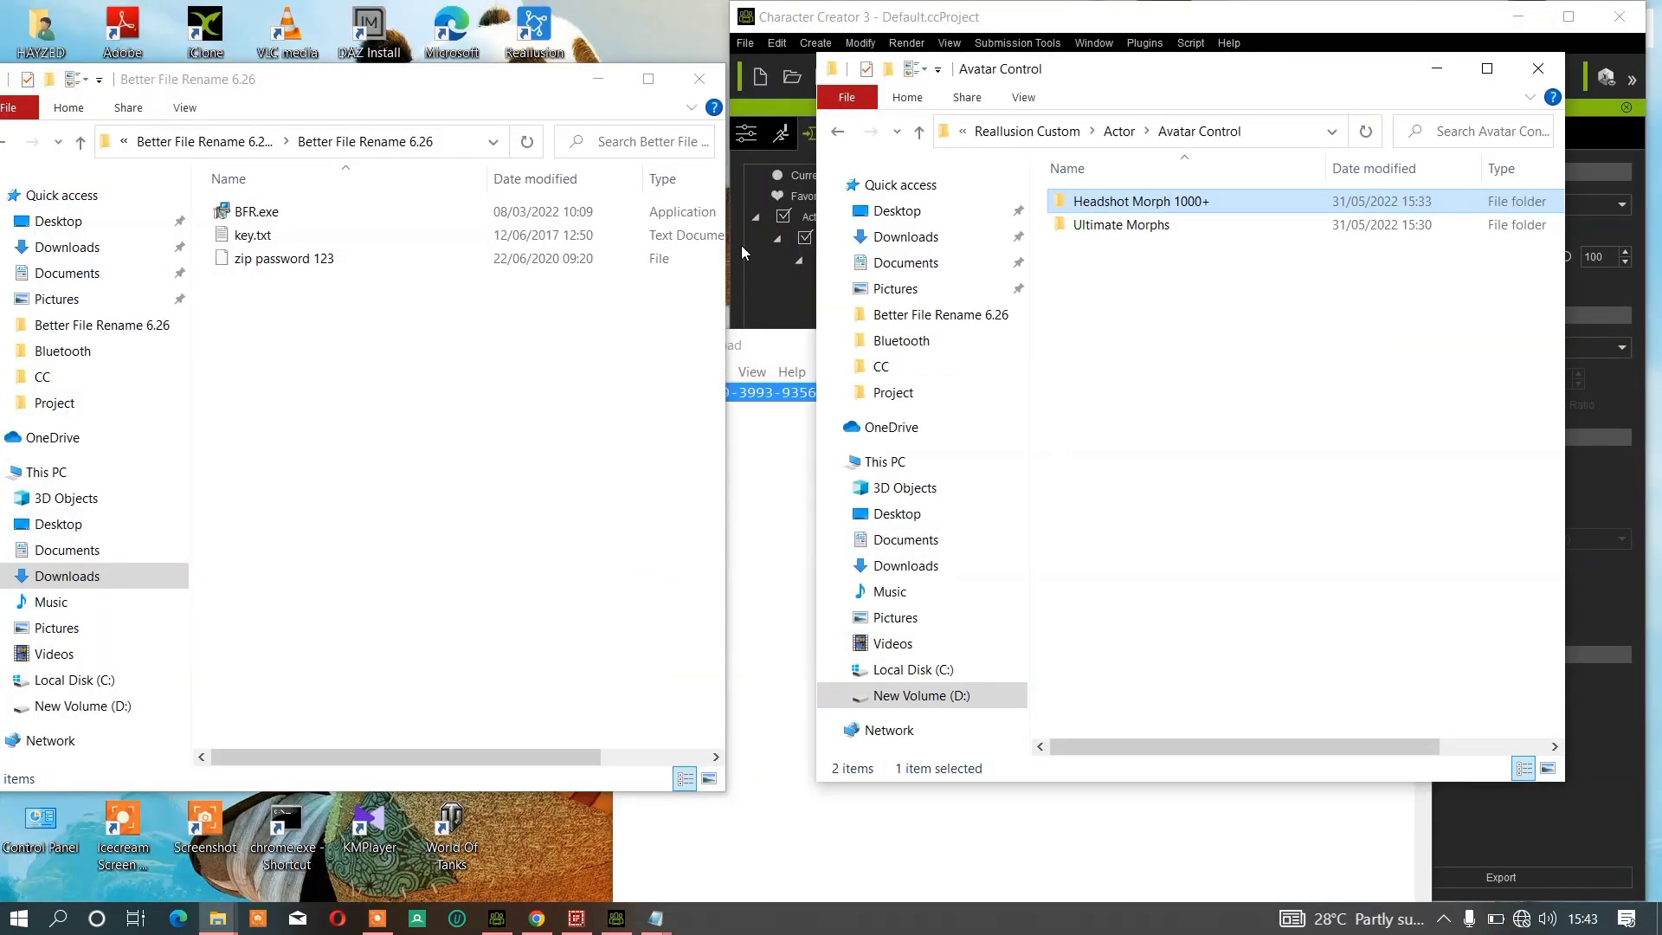
Step: Minimize the Explorer window, bring Notepad forward, then switch to the Character Creator taskbar group
left_click(598, 79)
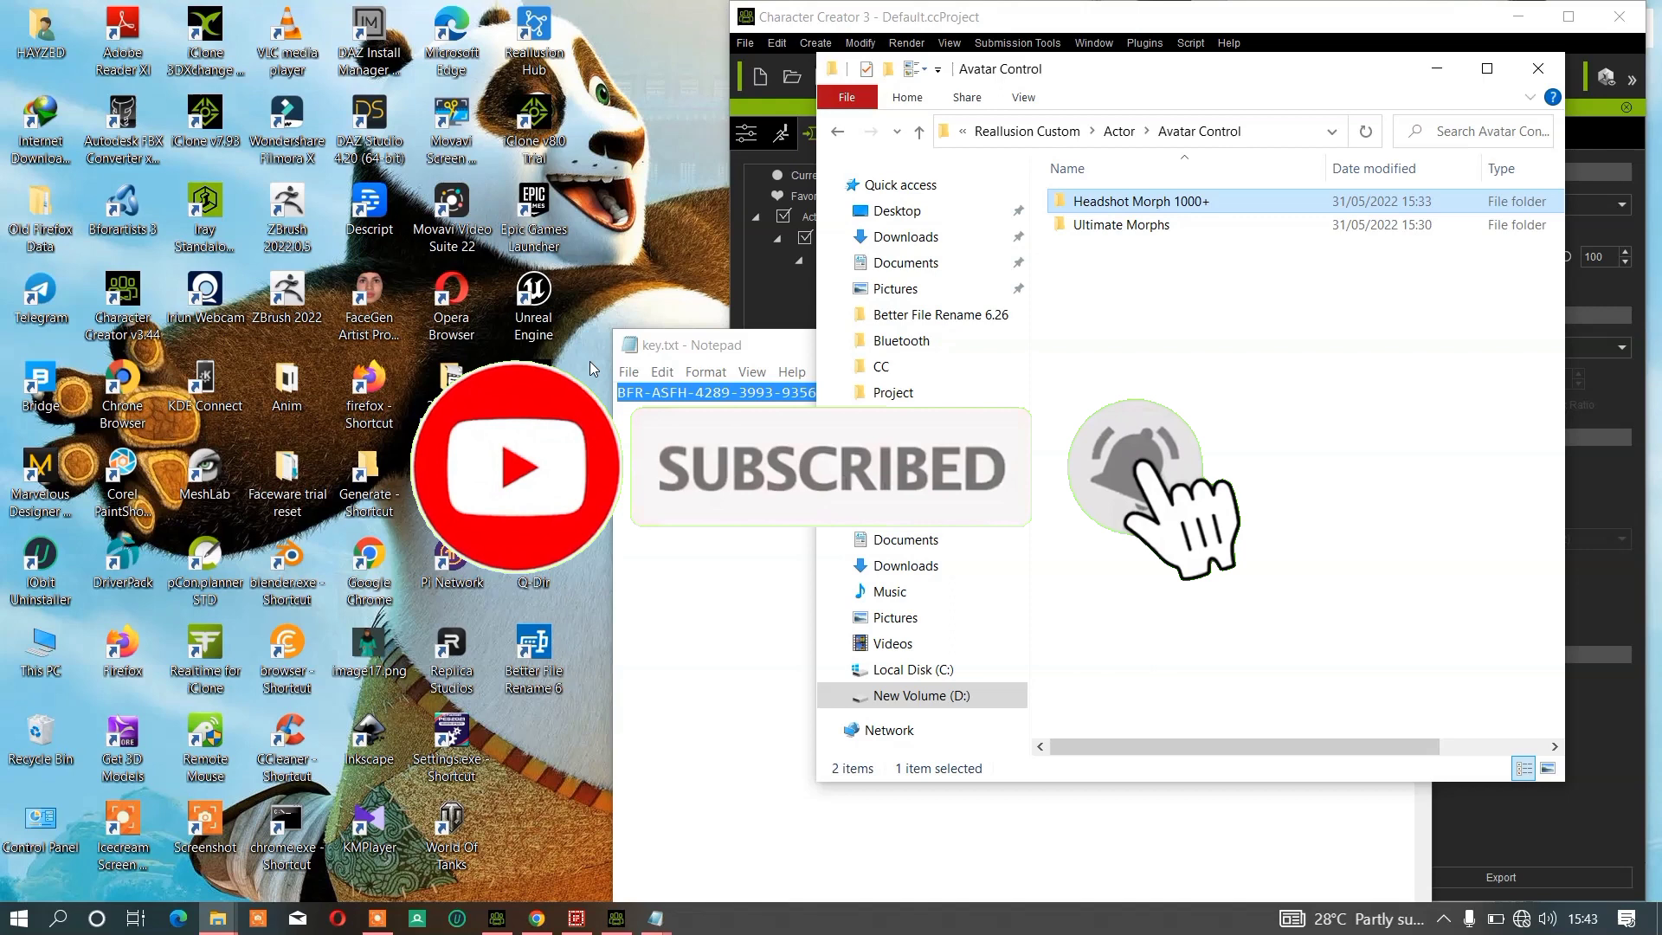
left_click(689, 392)
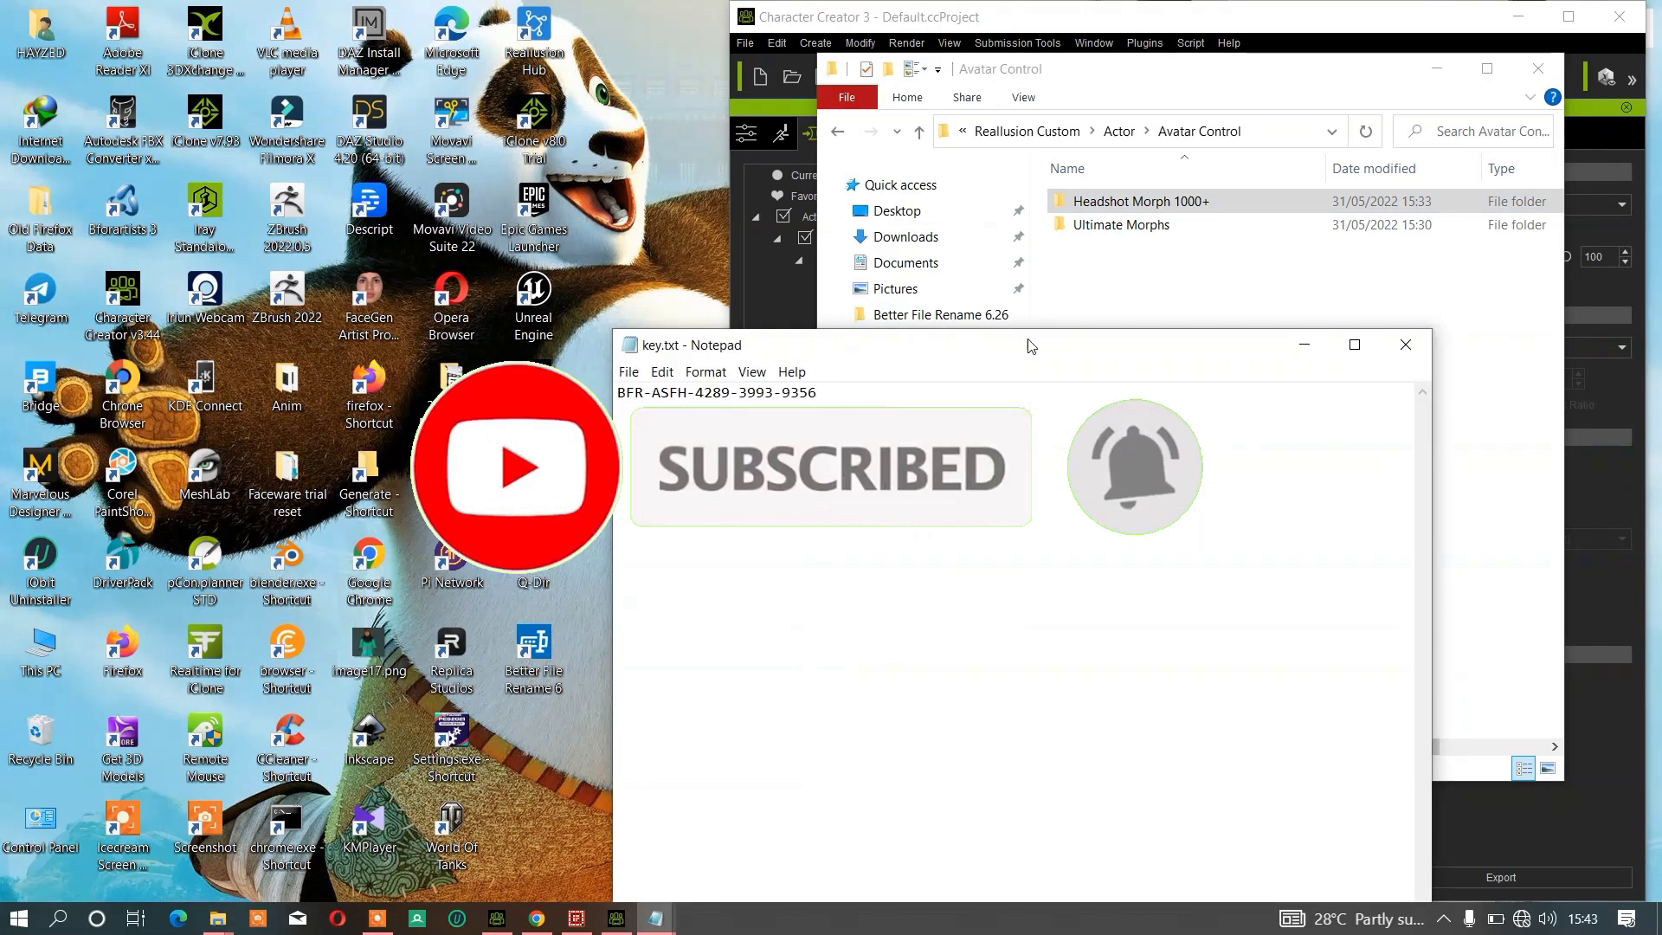
left_click(497, 918)
Step: Switch to Character Creator 4 and show the Modify panel's Headshot > Brow > Detail sliders
left_click(616, 918)
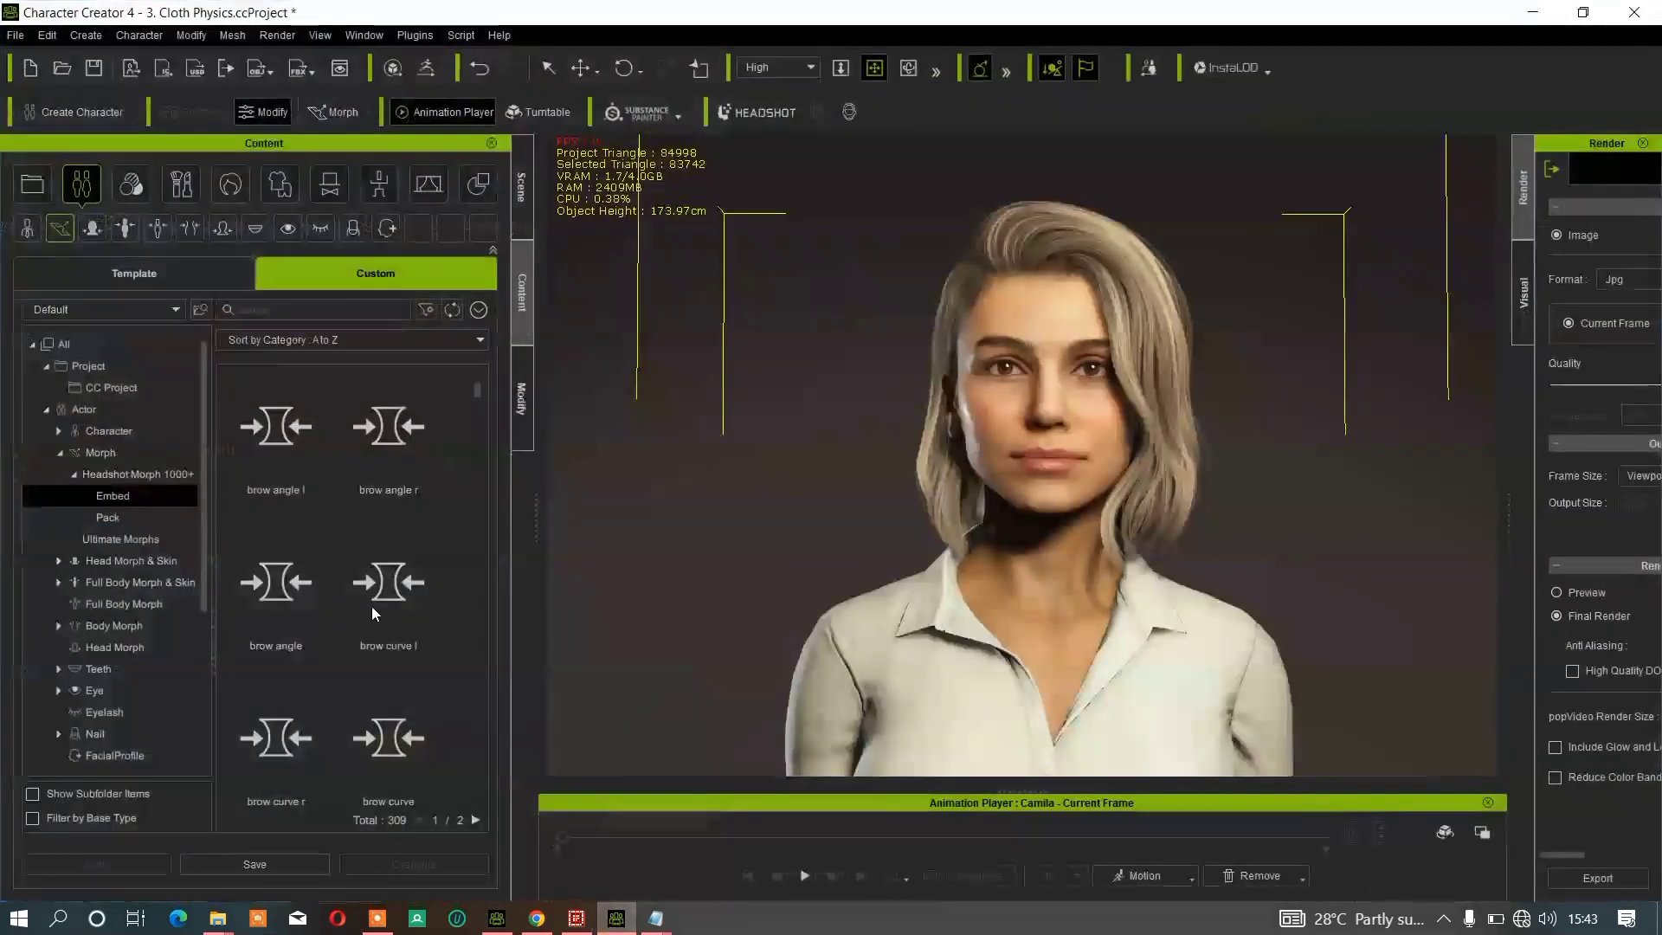
left_click(520, 398)
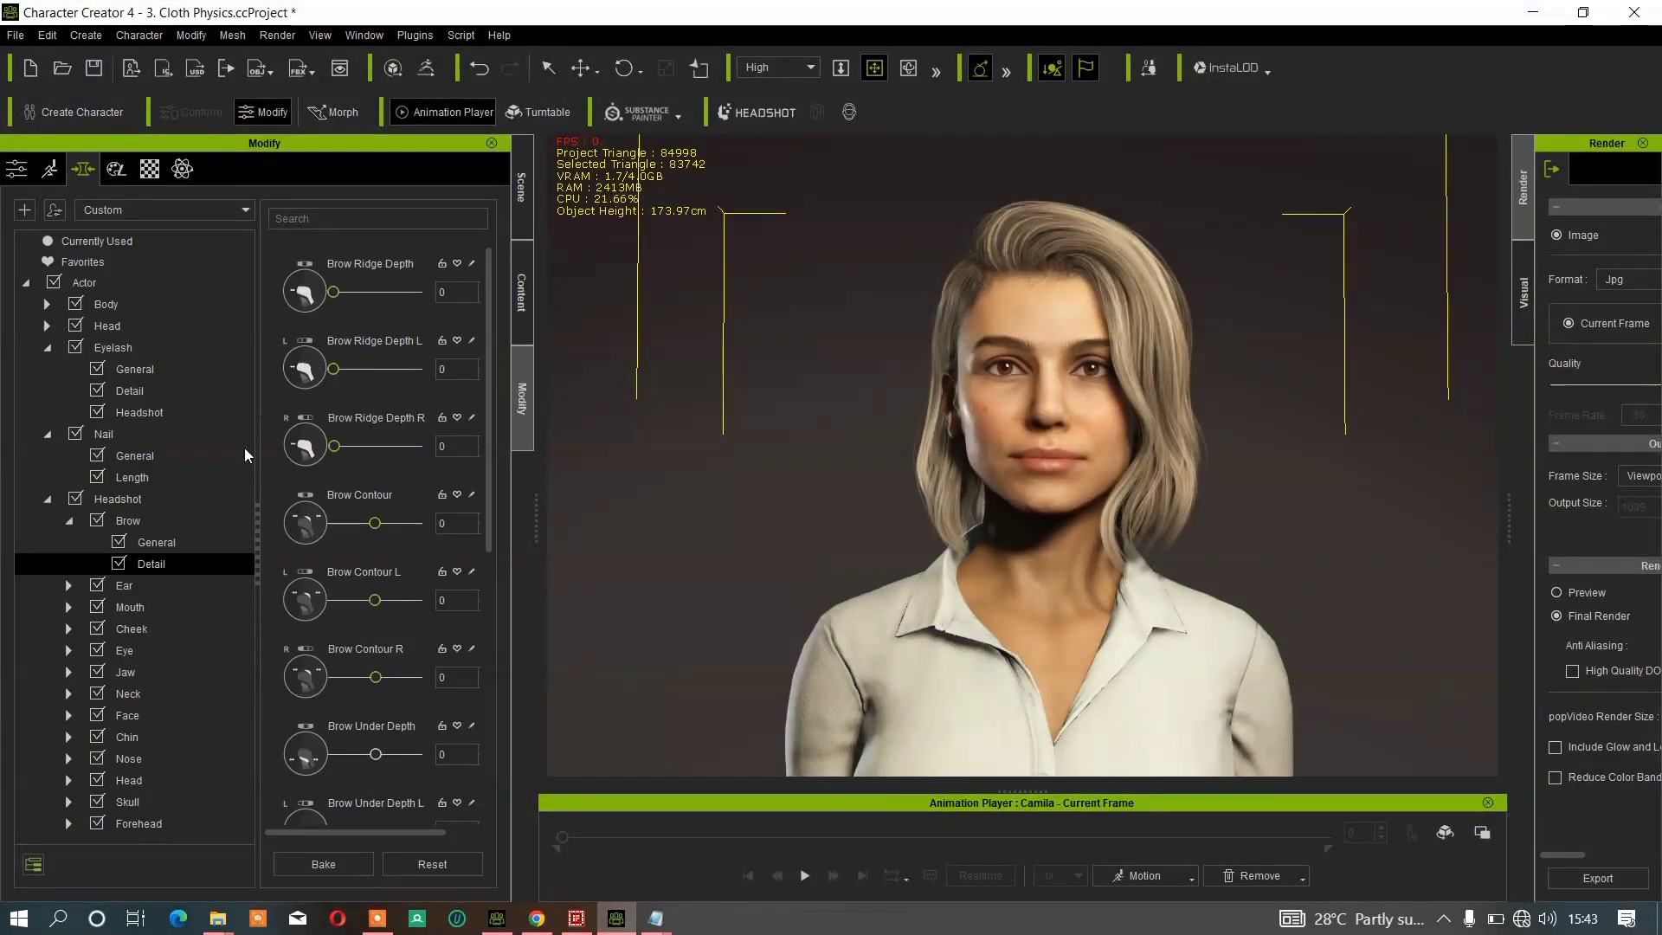